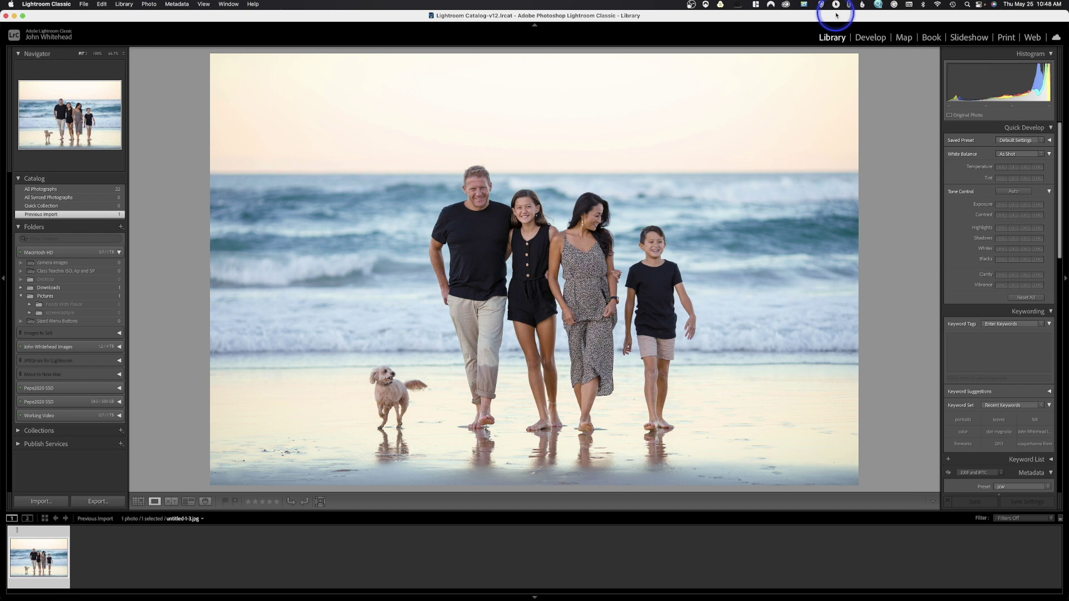
- Open the beach family photo in the Develop module and create a Select Subject mask
click(870, 37)
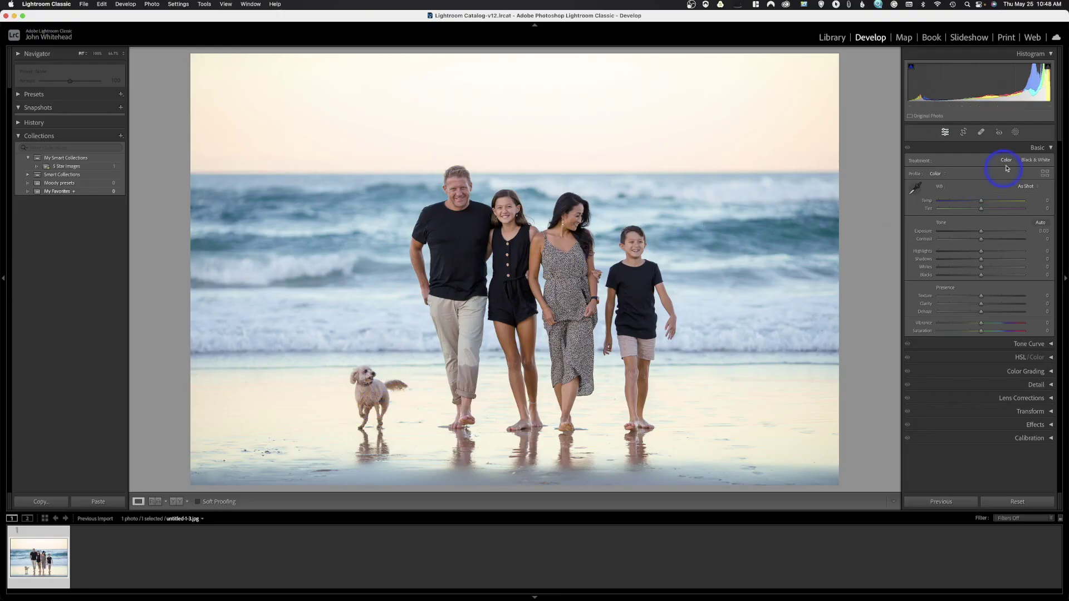
click(1016, 133)
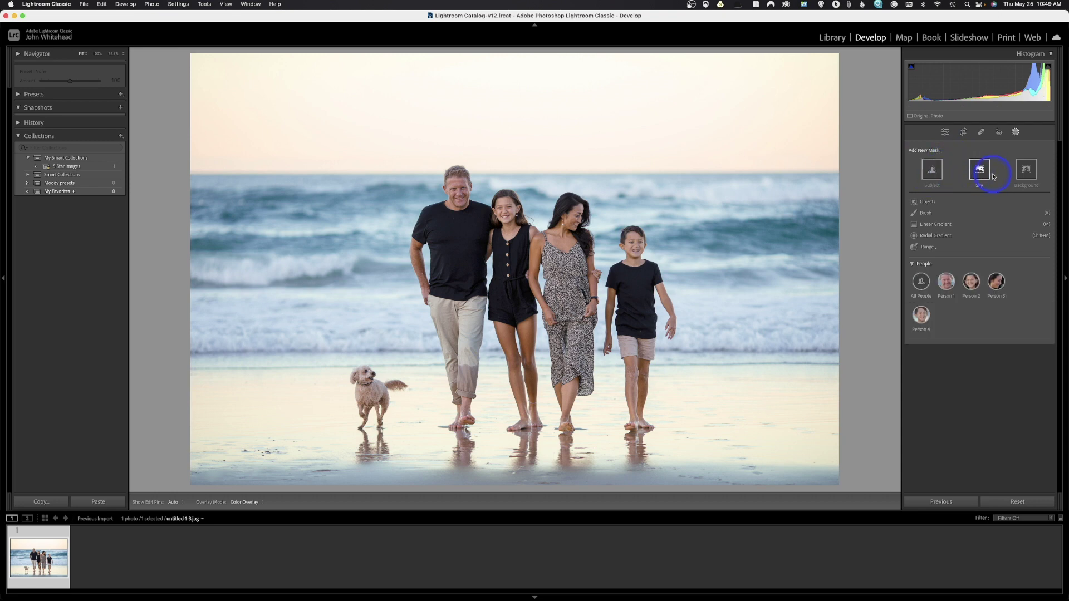
click(932, 170)
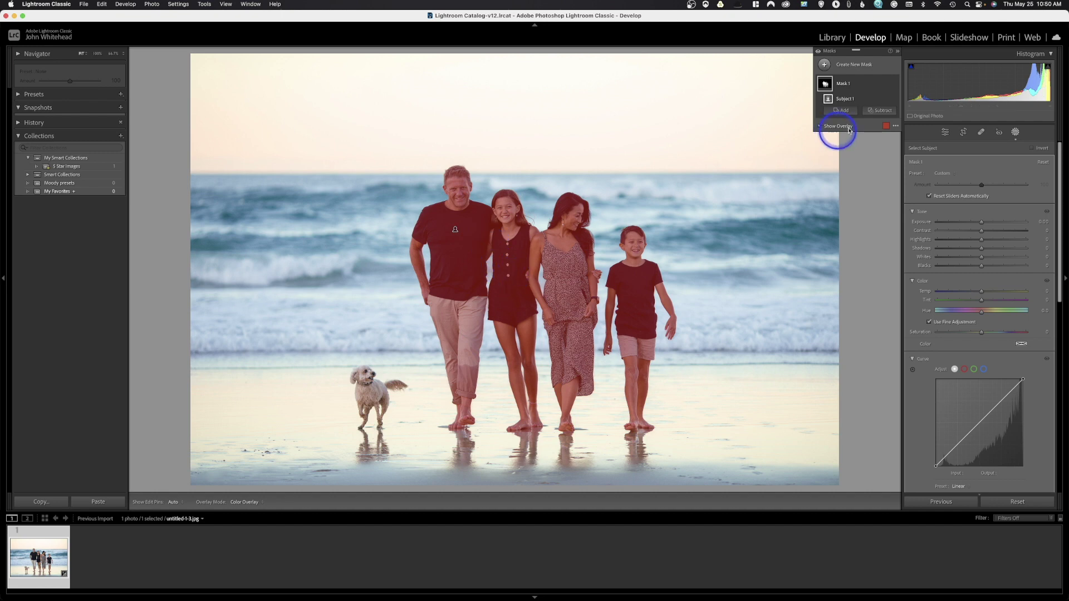
- Inspect the subject mask with the White on Black overlay, and switch back to Color Overlay
click(896, 126)
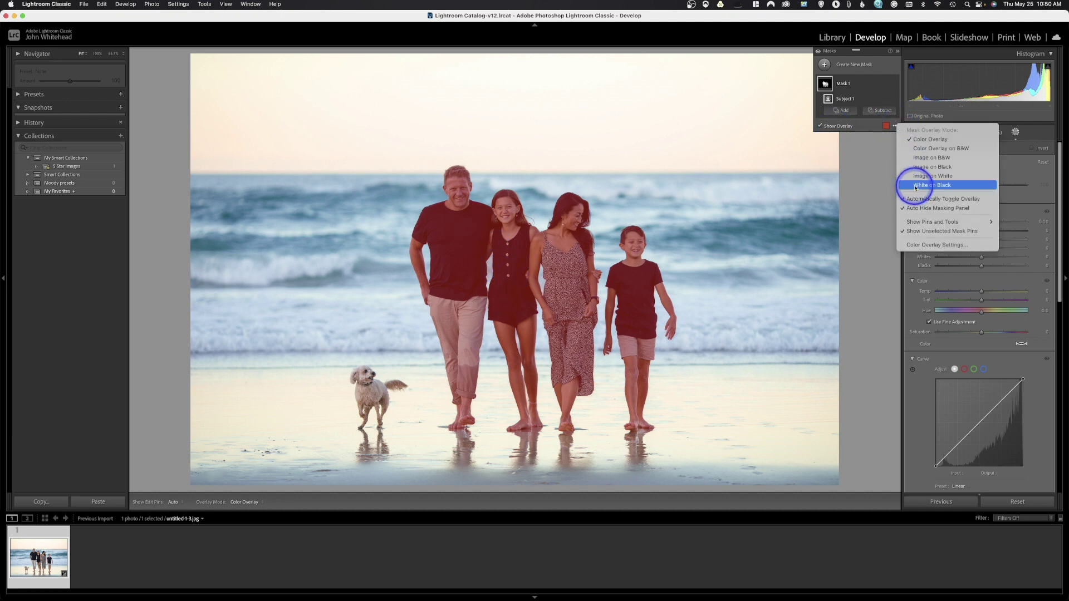
click(915, 186)
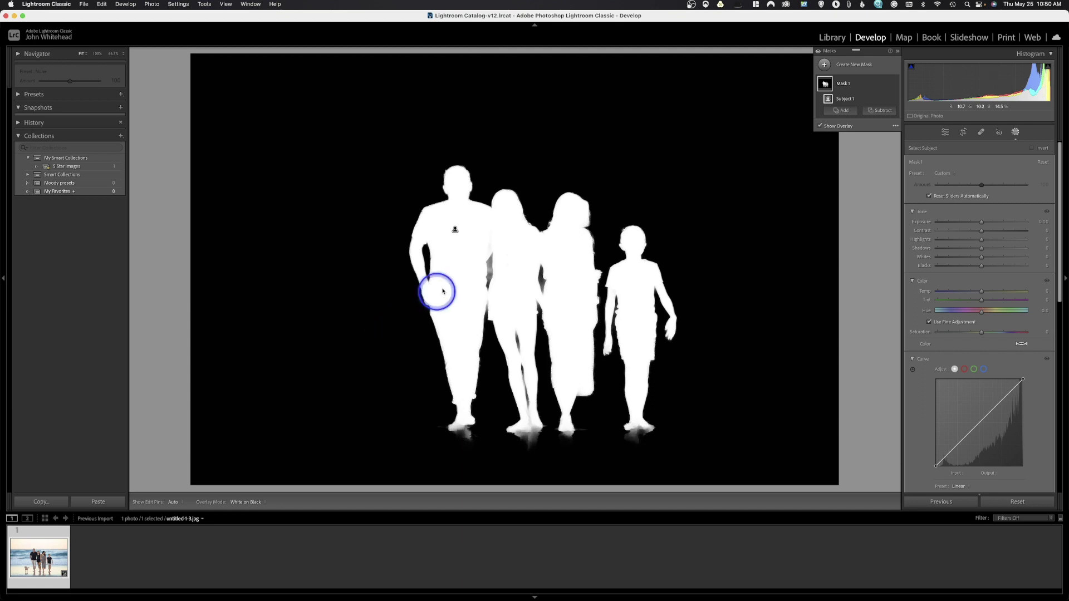
click(896, 126)
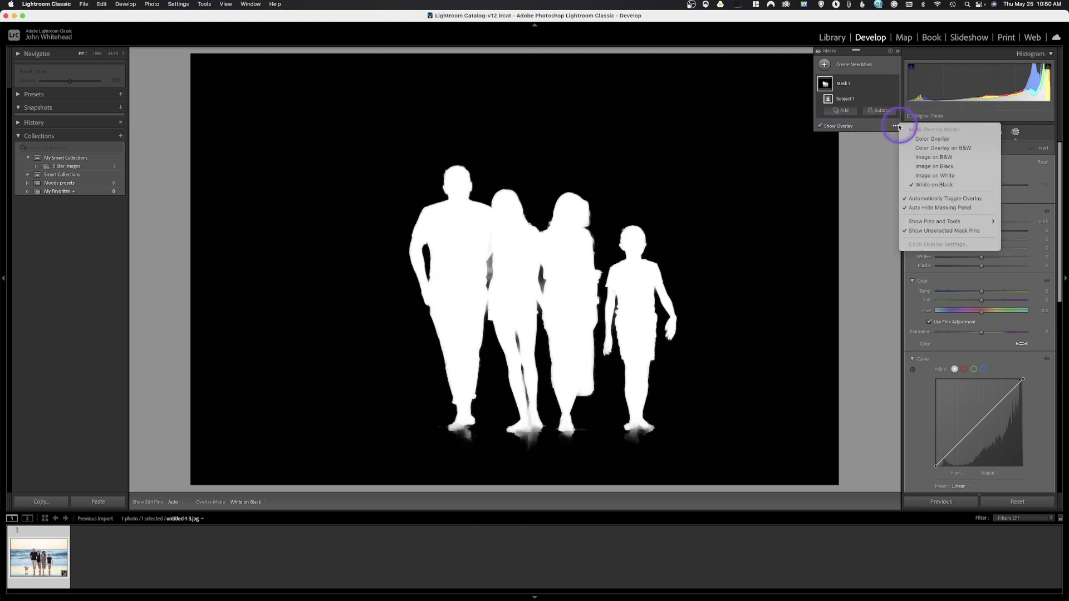
click(916, 137)
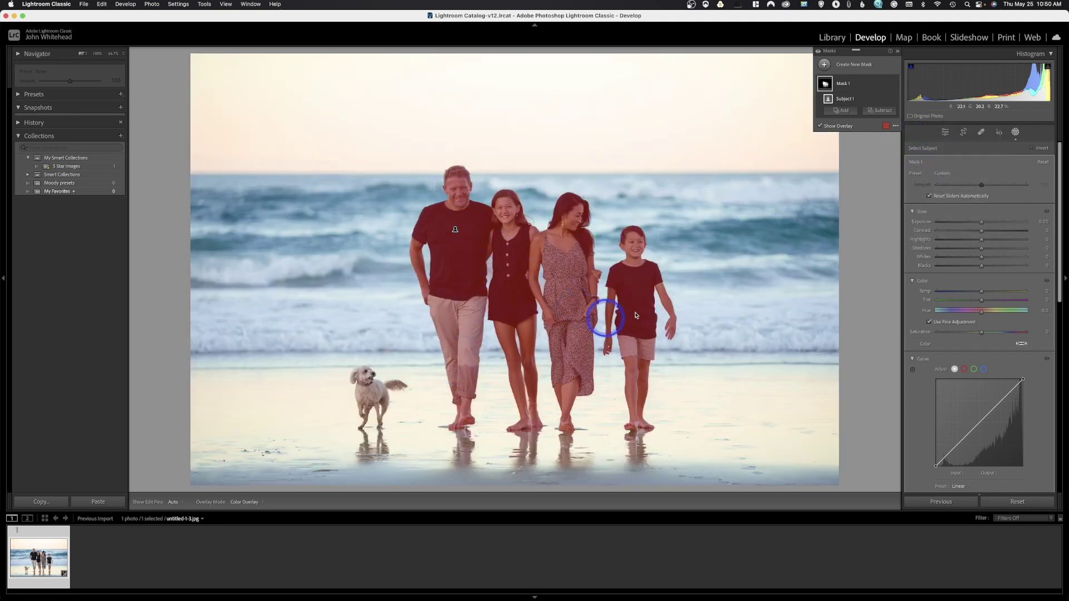
- Try raising the subject mask's exposure to 0.07, and undo the adjustment together with the mask
mouse_move(983, 226)
mouse_down()
mouse_move(1019, 224)
mouse_move(895, 238)
mouse_move(993, 222)
mouse_move(983, 228)
mouse_up()
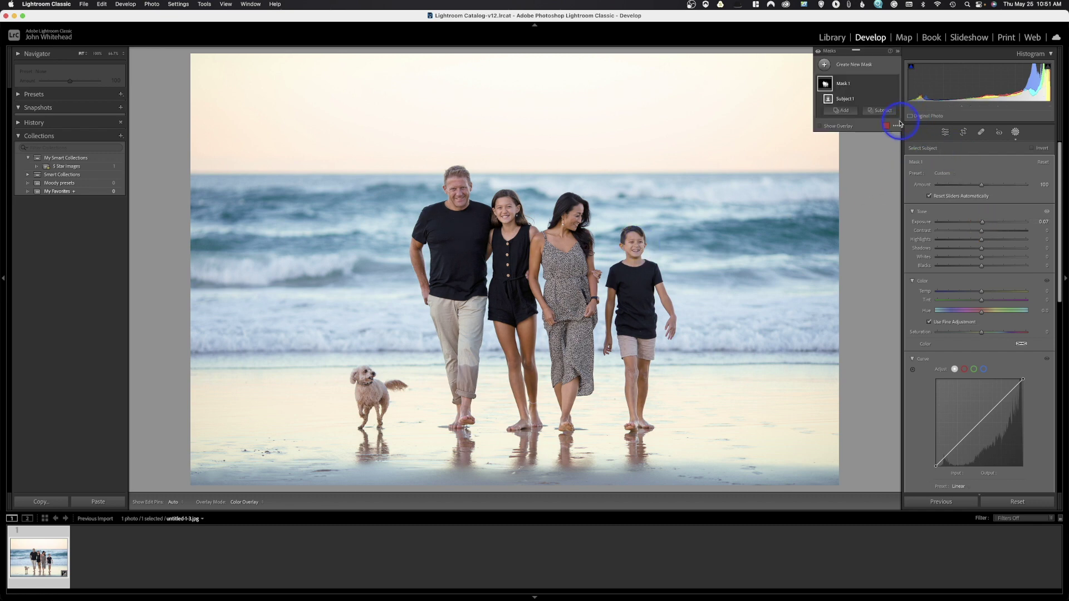
click(847, 100)
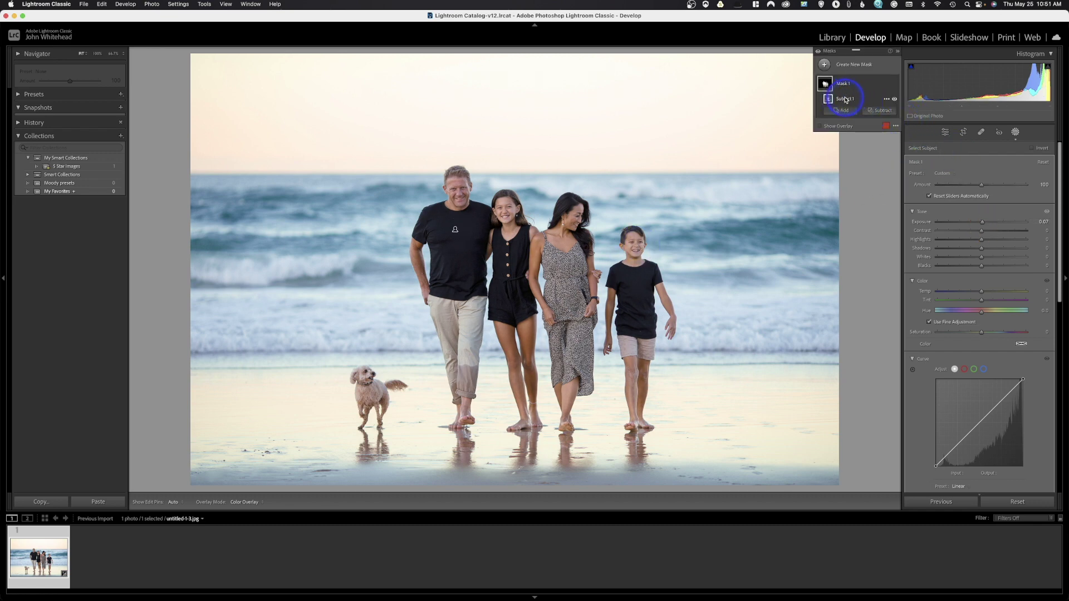
key(super+z)
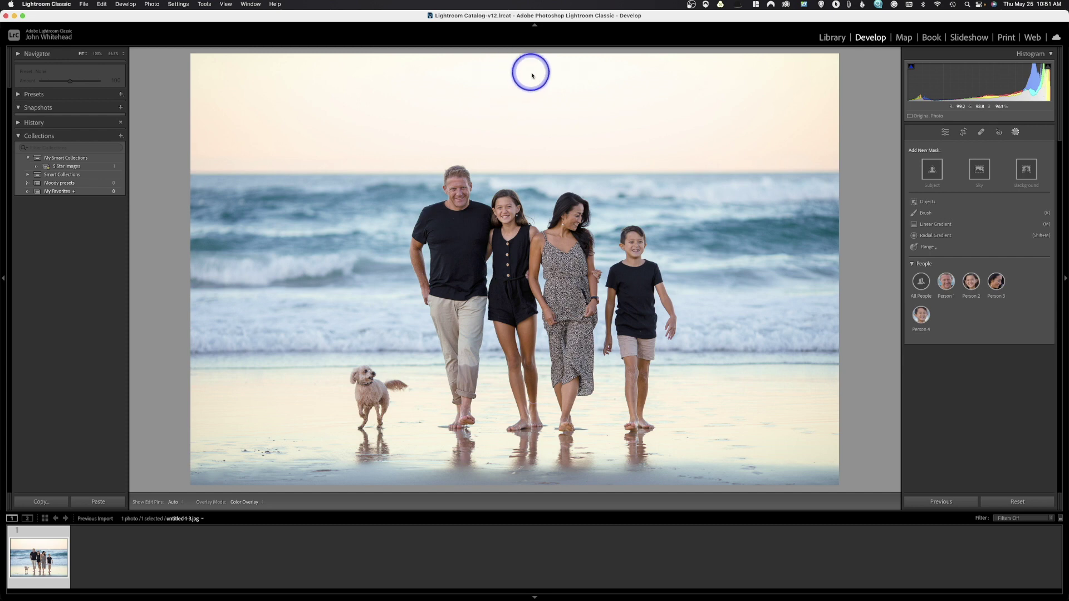
- Try a Select Sky mask with slightly lowered exposure, and undo both the adjustment and the mask
click(981, 169)
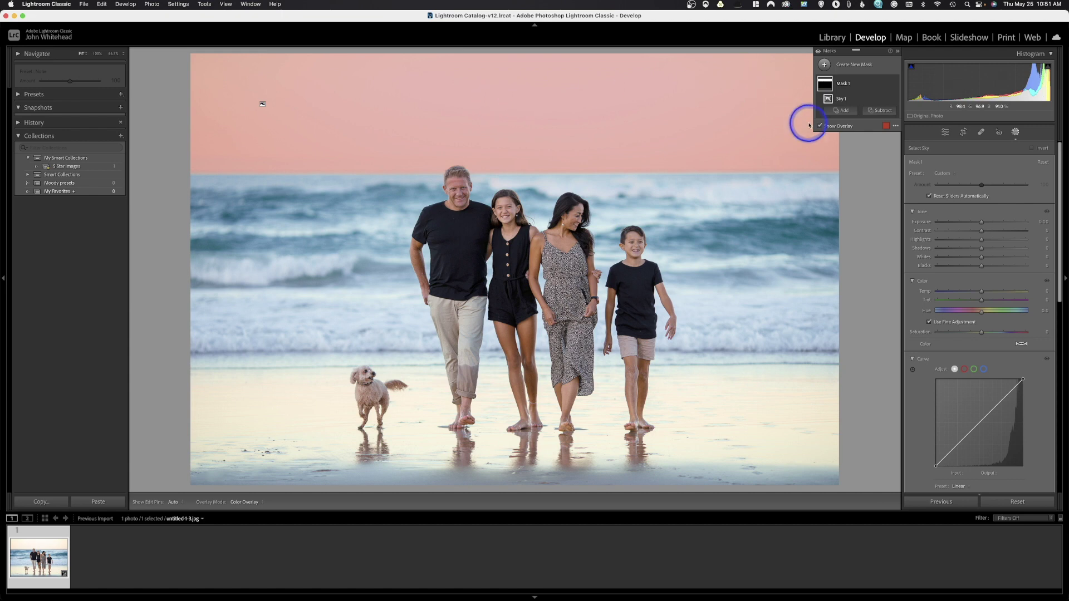
drag(979, 222, 981, 184)
mouse_move(825, 85)
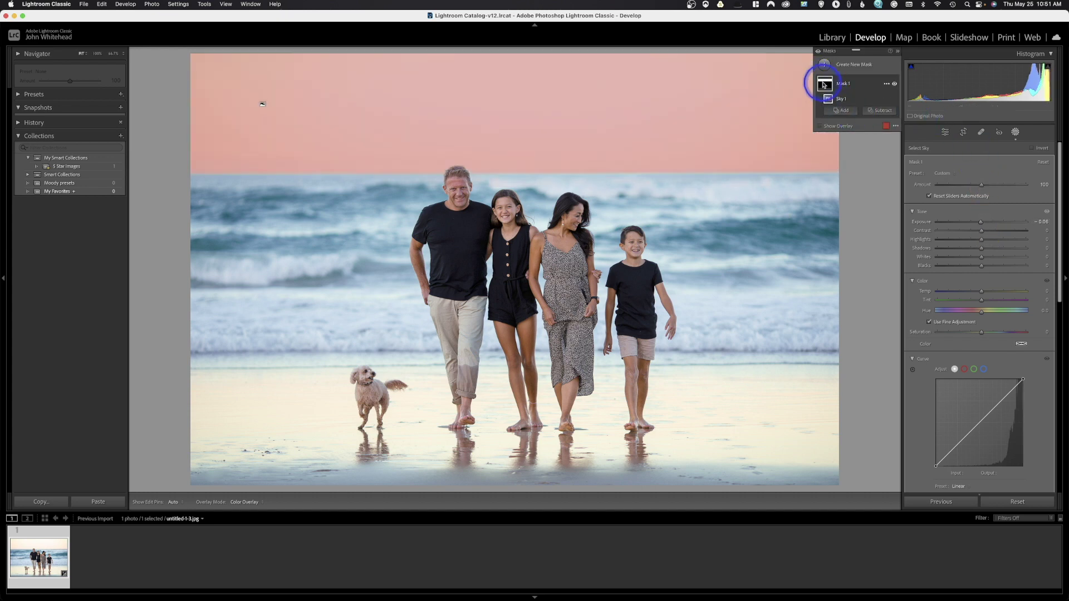
key(super+z)
key(super+z)
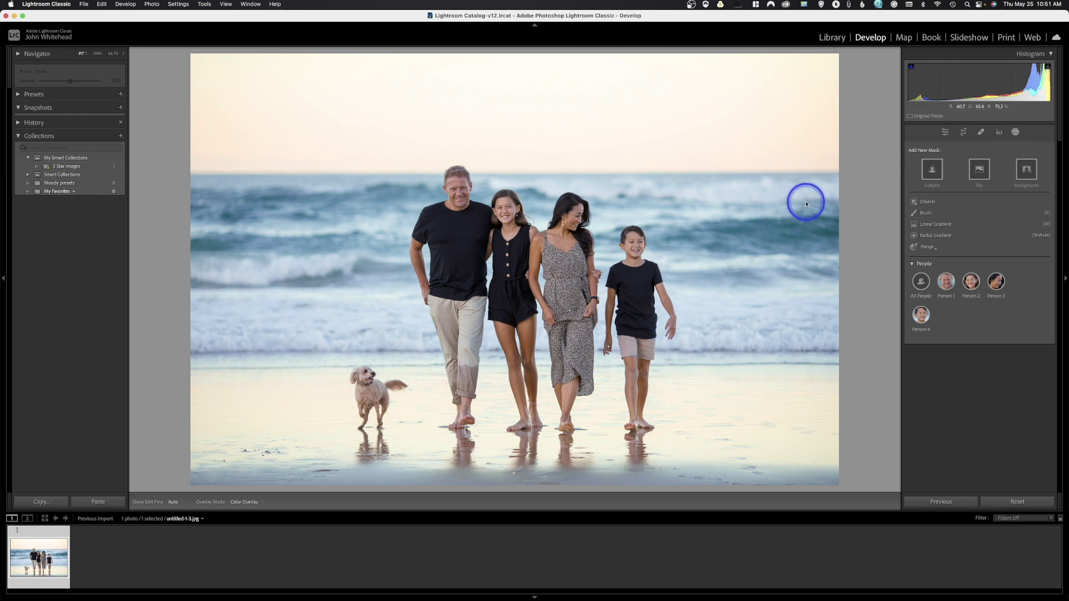
- Try a Select Background mask with exposure raised to 4.00 and brought back near zero, and undo the mask
click(1027, 176)
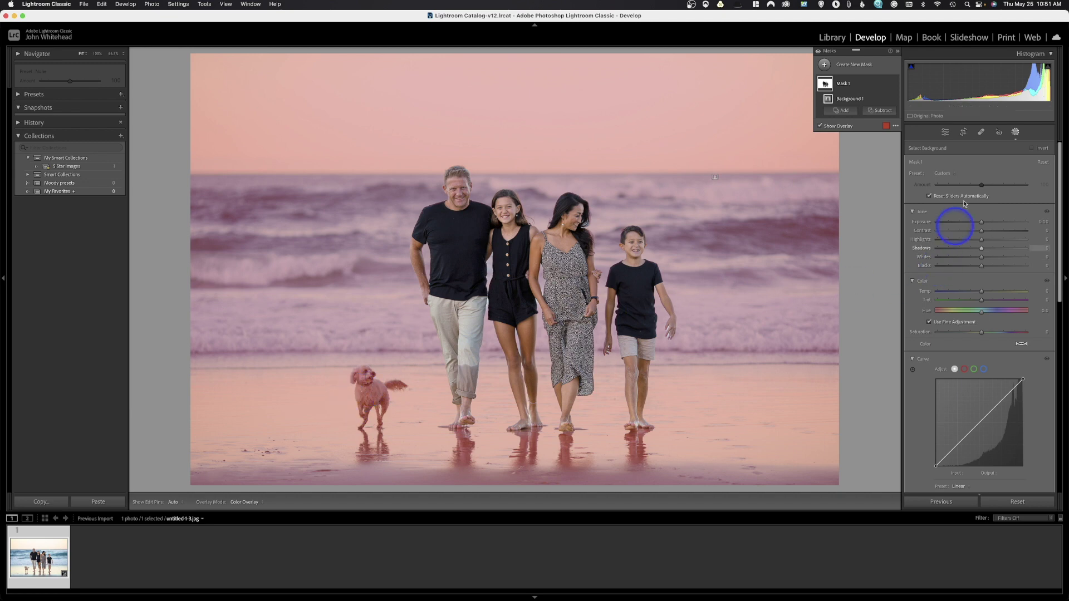
drag(983, 225, 1066, 236)
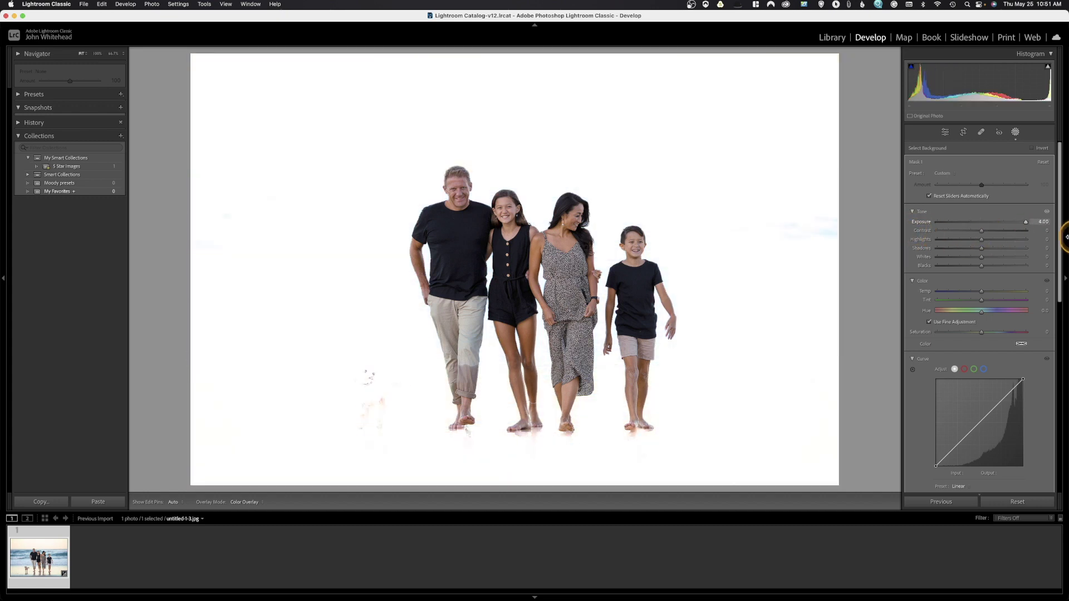
drag(1065, 236, 977, 241)
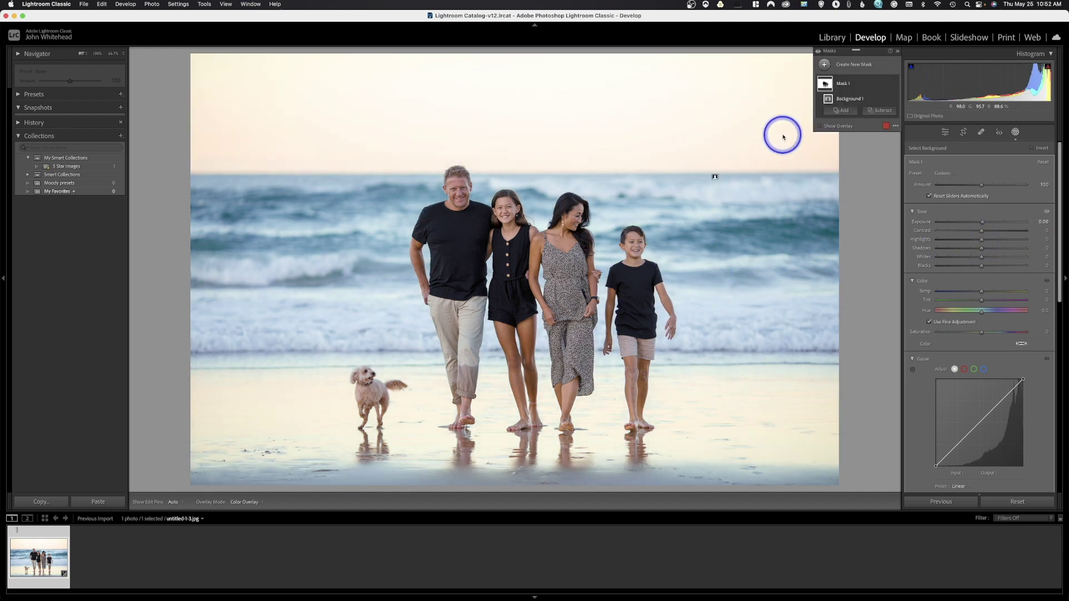
key(super+z)
key(super+z)
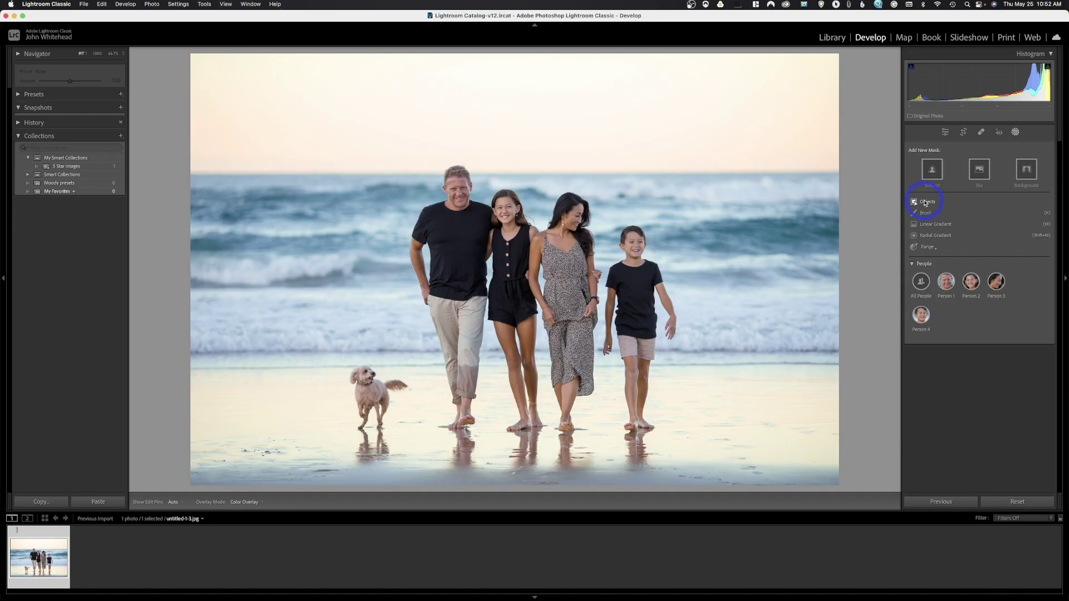
- Create an Objects mask using Rectangle Select around the whole family and the dog
click(925, 202)
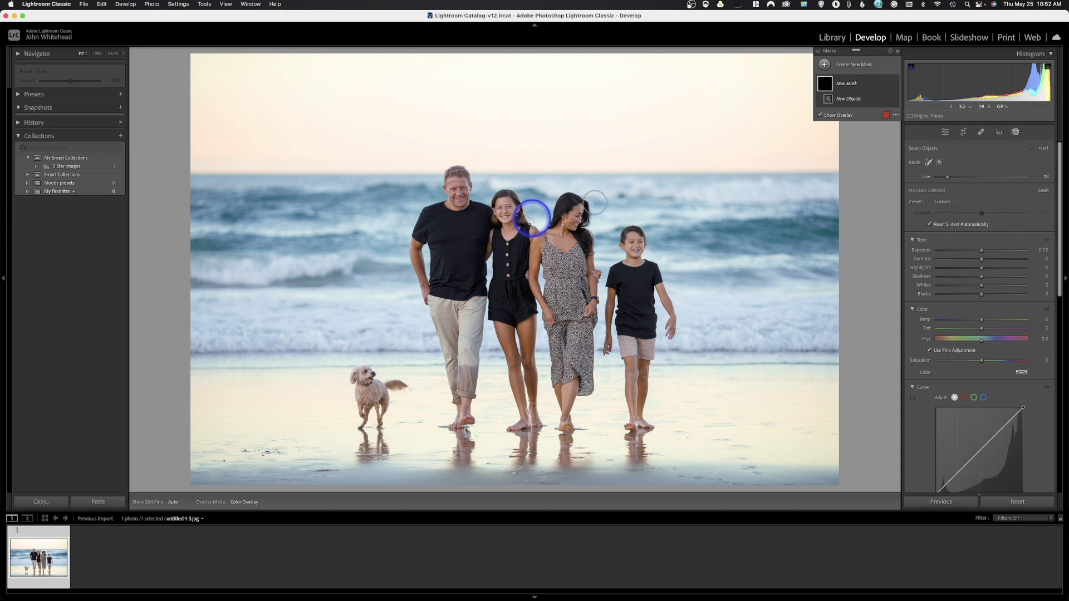
click(940, 163)
drag(298, 171, 696, 453)
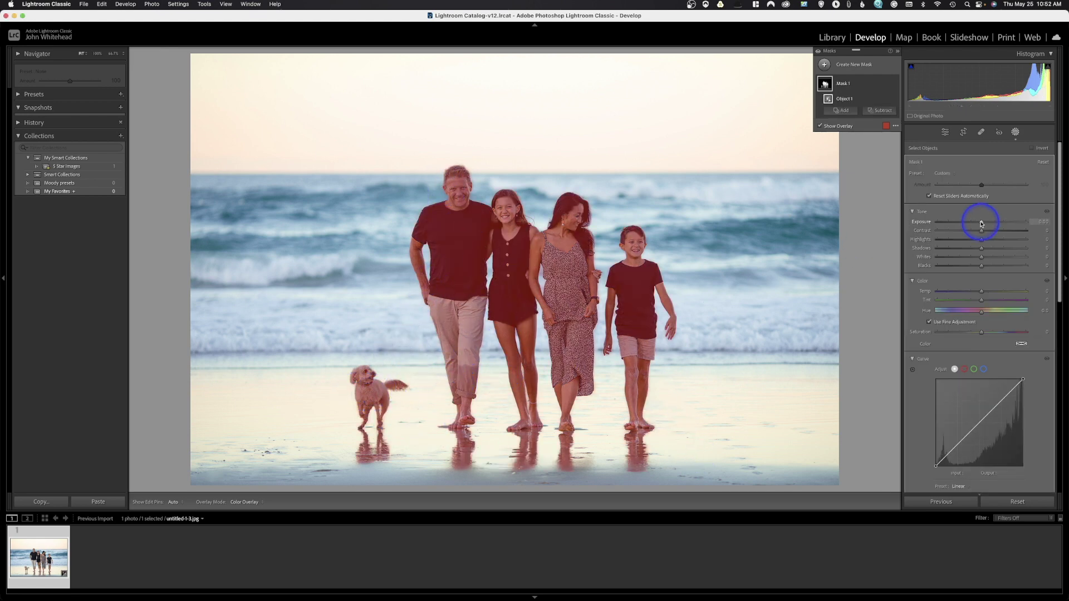
- Try strongly darkening the masked family and dog, restore exposure near zero, and undo the adjustments and the object mask
drag(982, 224, 931, 241)
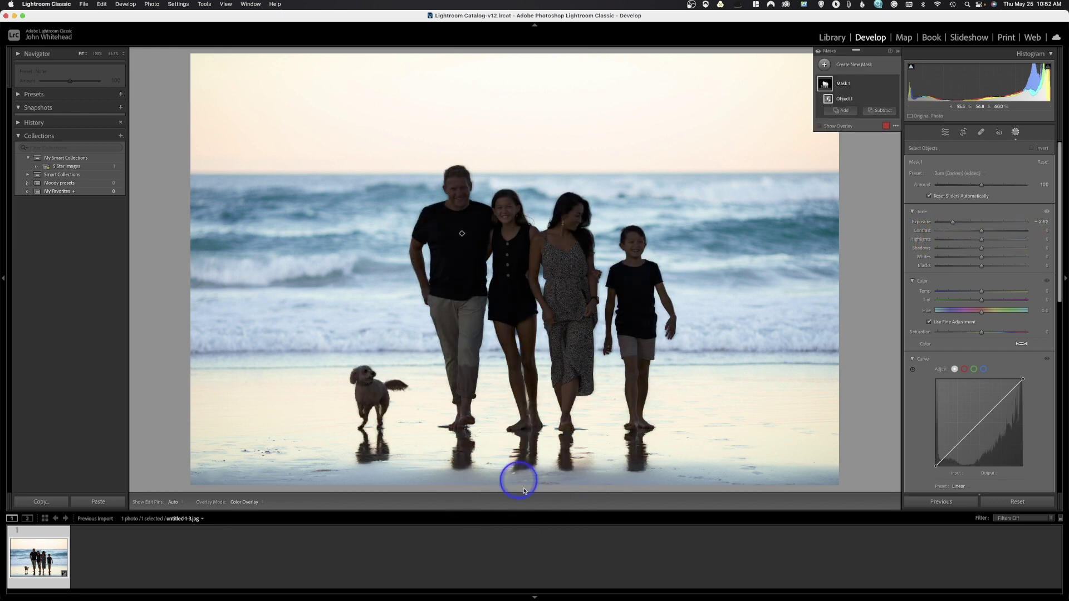
drag(952, 224, 980, 223)
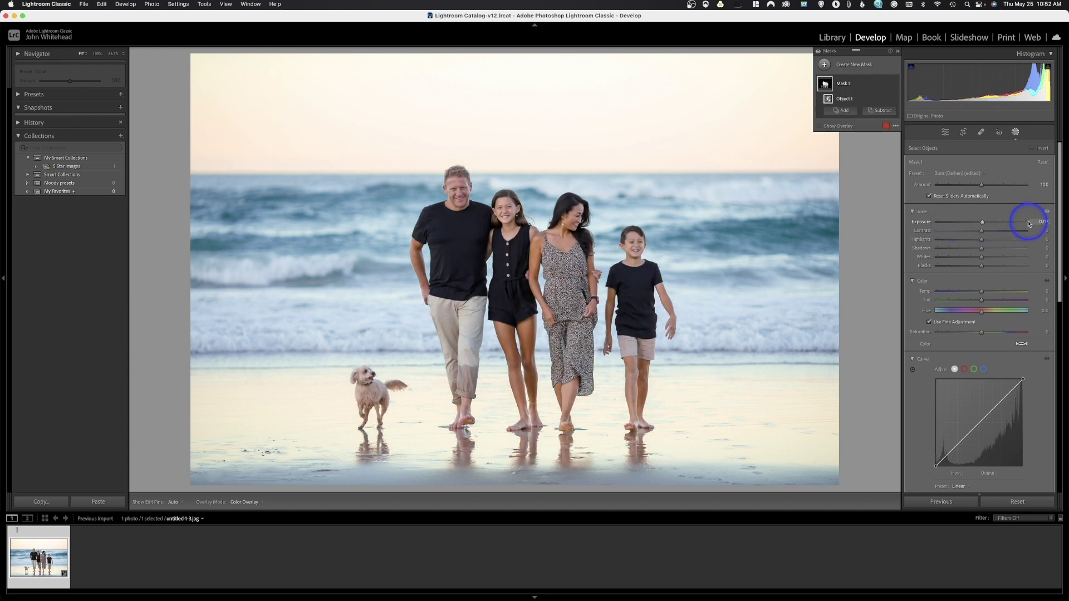
key(super+z)
key(super+z)
key(super+z)
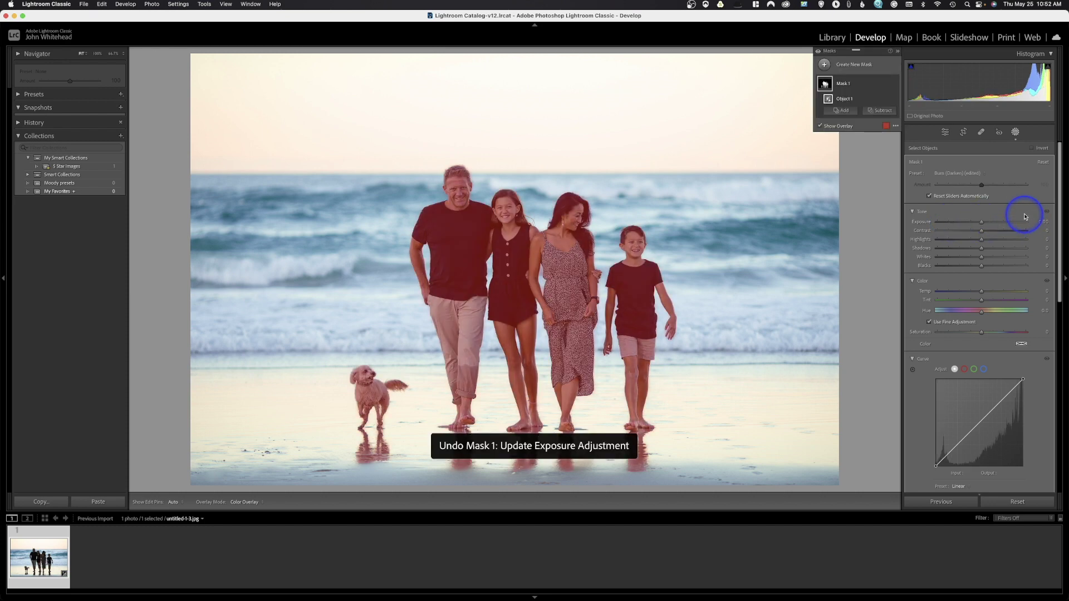
- Brush an Objects mask over the man, girl and woman, and add the boy to the same mask
click(1014, 185)
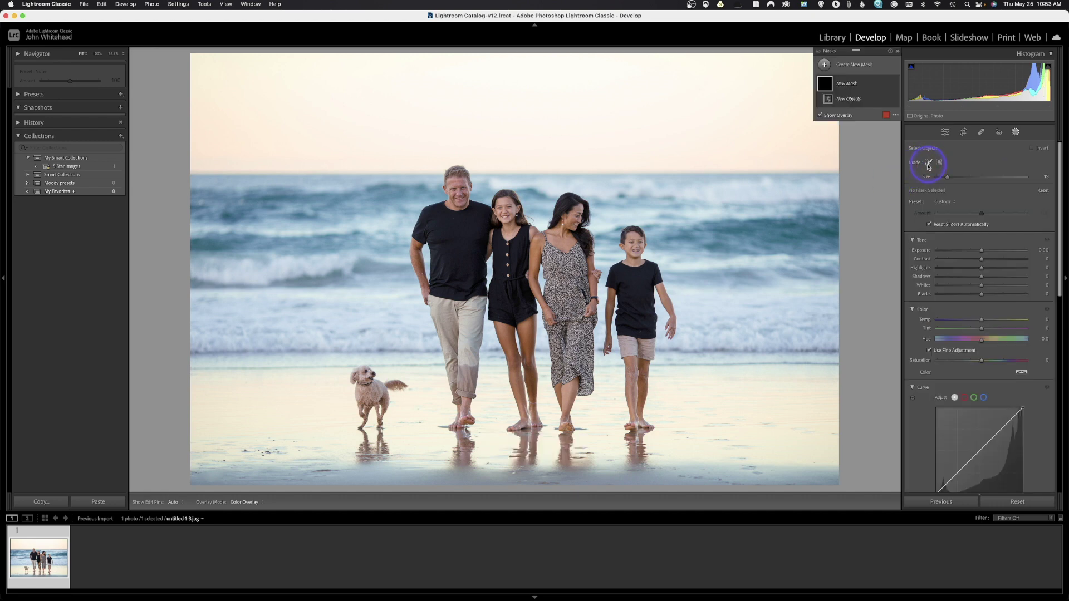
mouse_move(454, 177)
mouse_down()
mouse_move(461, 280)
mouse_move(434, 209)
mouse_move(427, 261)
mouse_move(458, 418)
mouse_move(463, 210)
mouse_move(501, 200)
mouse_move(524, 227)
mouse_move(524, 251)
mouse_move(497, 243)
mouse_move(489, 222)
mouse_move(478, 229)
mouse_move(472, 302)
mouse_move(444, 238)
mouse_move(463, 257)
mouse_move(512, 255)
mouse_move(499, 302)
mouse_move(525, 423)
mouse_move(514, 376)
mouse_move(518, 278)
mouse_move(498, 262)
mouse_move(502, 226)
mouse_move(548, 268)
mouse_move(563, 199)
mouse_move(579, 211)
mouse_move(586, 320)
mouse_move(562, 421)
mouse_move(545, 283)
mouse_move(532, 272)
mouse_move(543, 292)
mouse_move(566, 268)
mouse_move(563, 339)
mouse_move(543, 241)
mouse_up()
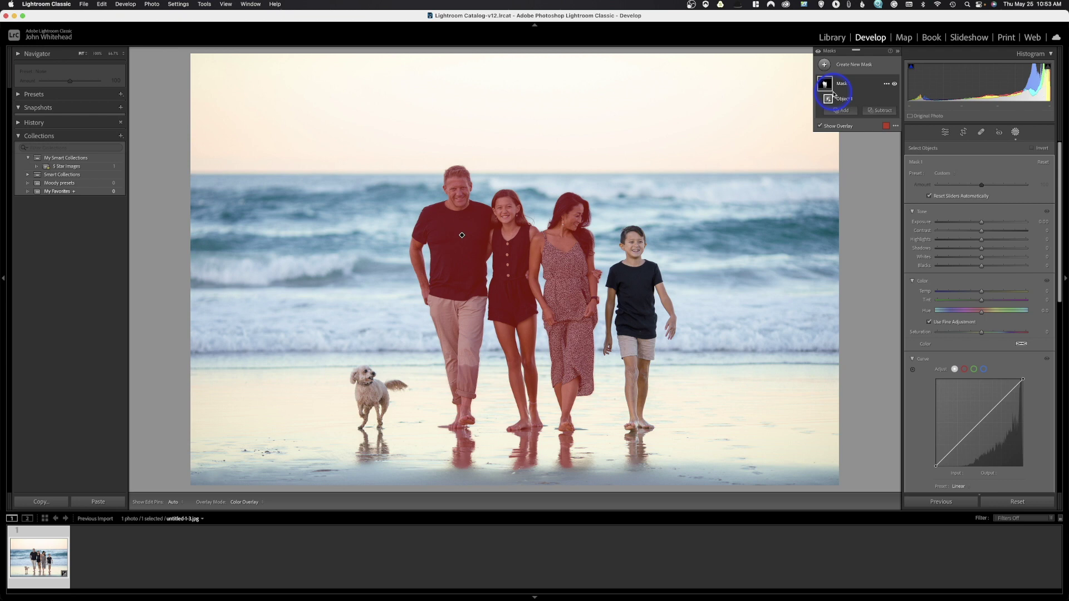
click(844, 111)
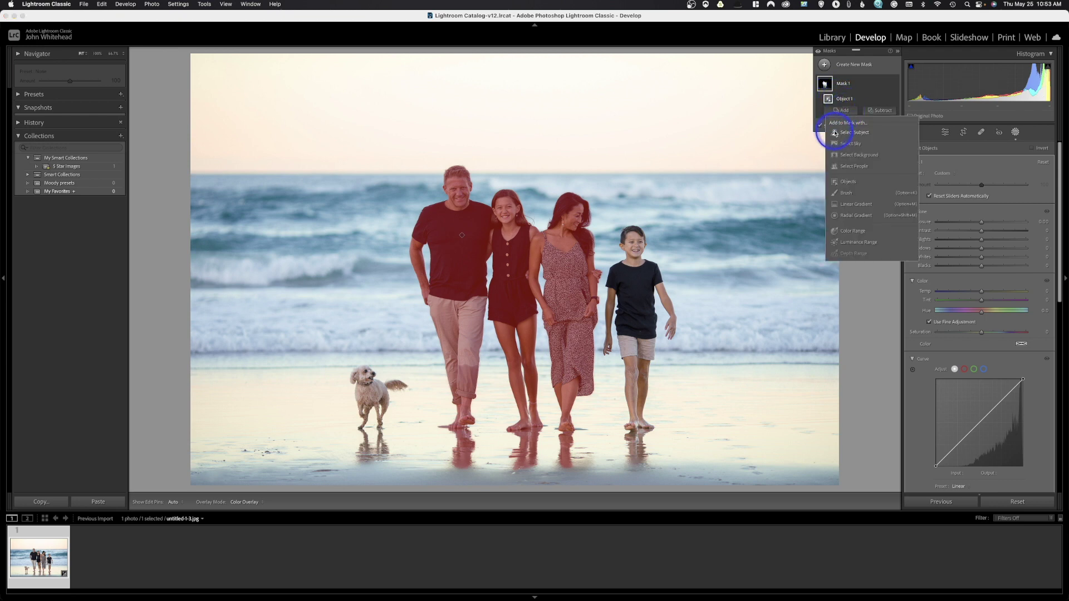
click(850, 182)
mouse_move(633, 231)
mouse_down()
mouse_move(634, 271)
mouse_move(618, 291)
mouse_move(615, 267)
mouse_move(614, 330)
mouse_move(629, 430)
mouse_move(643, 427)
mouse_move(633, 380)
mouse_move(650, 286)
mouse_move(670, 325)
mouse_move(633, 333)
mouse_move(643, 348)
mouse_move(617, 293)
mouse_move(648, 278)
mouse_up()
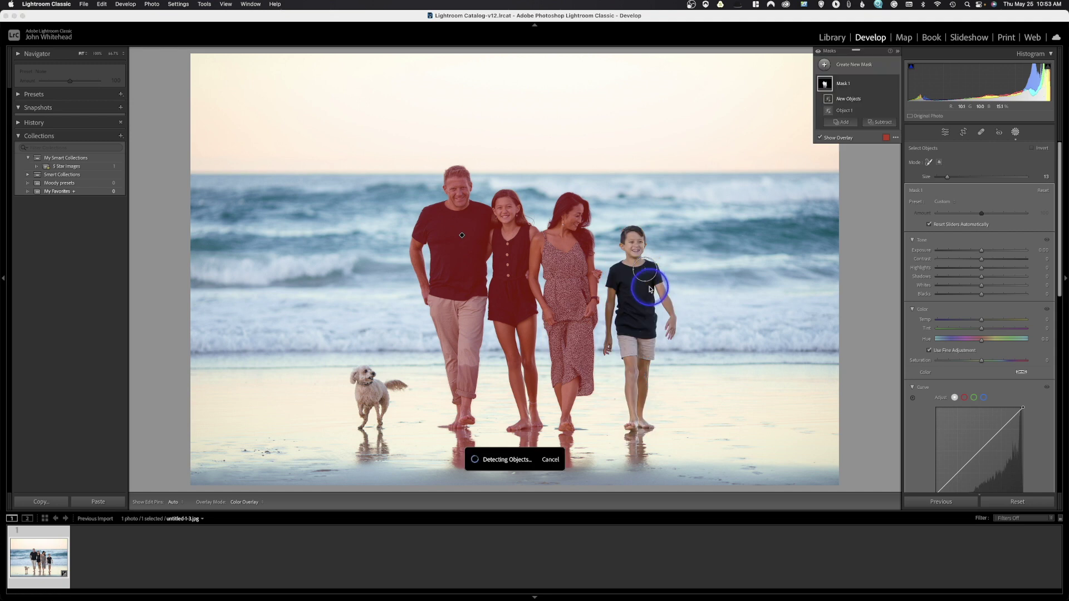
- Add the dog to the current mask with another brushed Objects selection
click(841, 122)
click(856, 199)
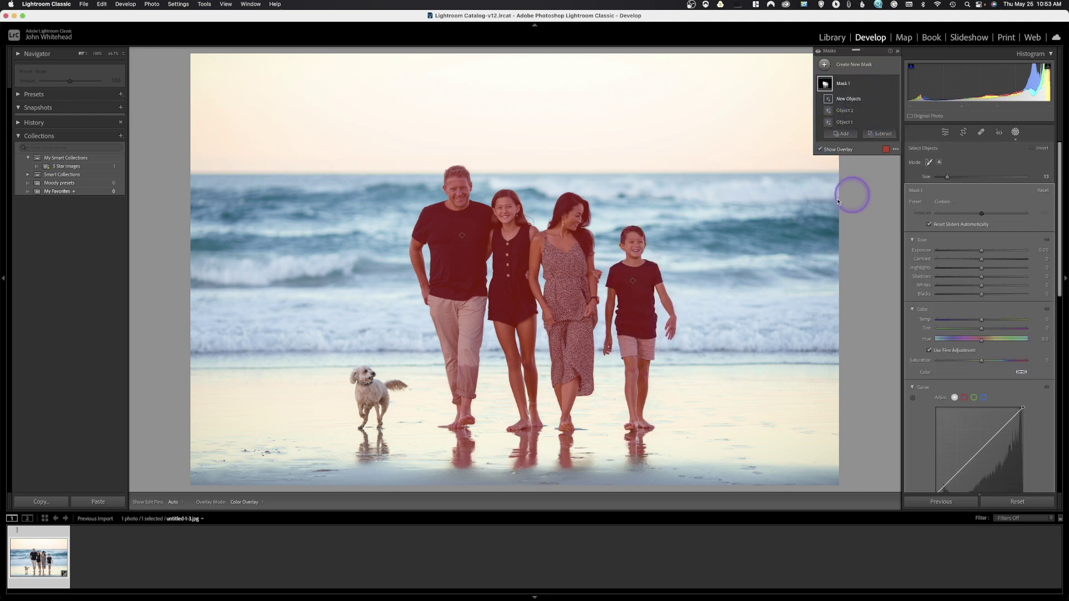
mouse_move(365, 373)
mouse_down()
mouse_move(370, 430)
mouse_move(392, 377)
mouse_move(401, 384)
mouse_up()
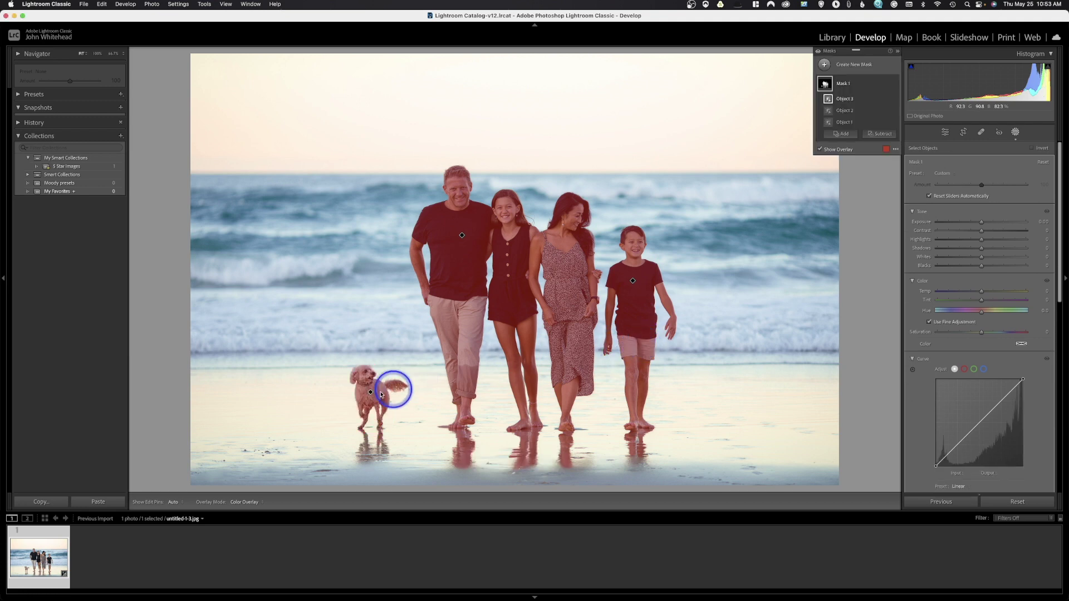
- Try raising the family and dog mask's exposure to 0.04, and undo the adjustment and all object selections
mouse_move(981, 222)
mouse_down()
mouse_move(1041, 220)
mouse_move(958, 230)
mouse_move(983, 231)
mouse_up()
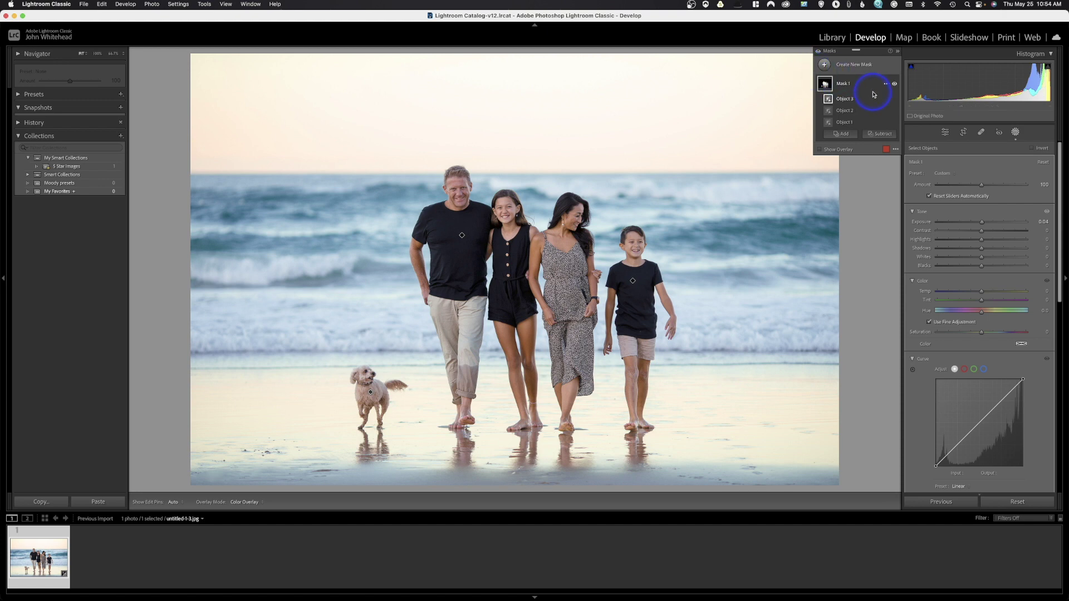
key(super+z)
key(super+z)
key(super+z)
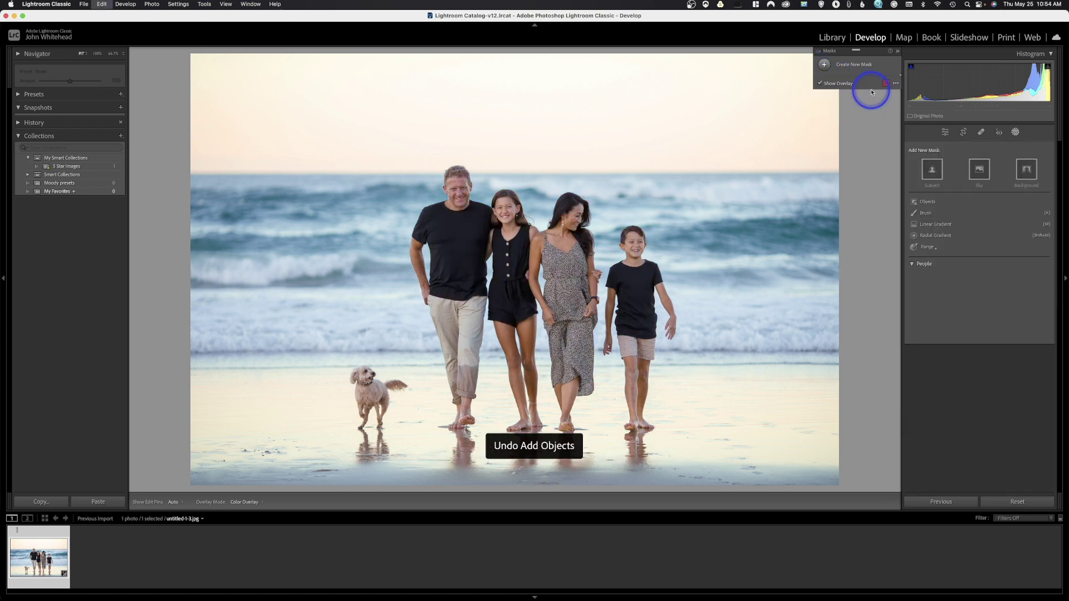
- Return to the Library, reopen the photo in Develop with the masking tools, and open the Person Mask Options for All People
key(e)
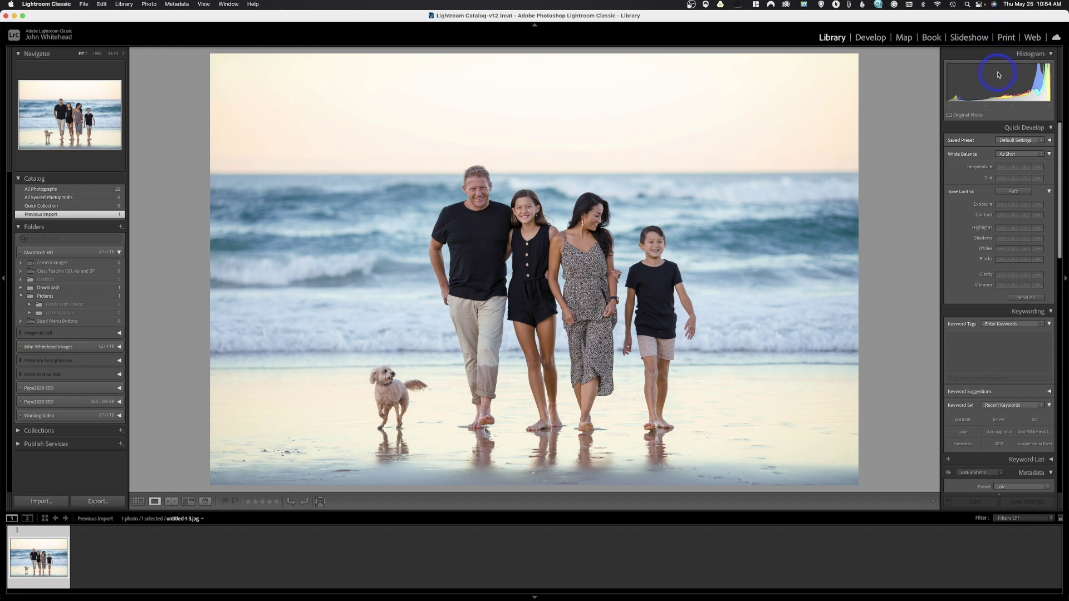
click(871, 37)
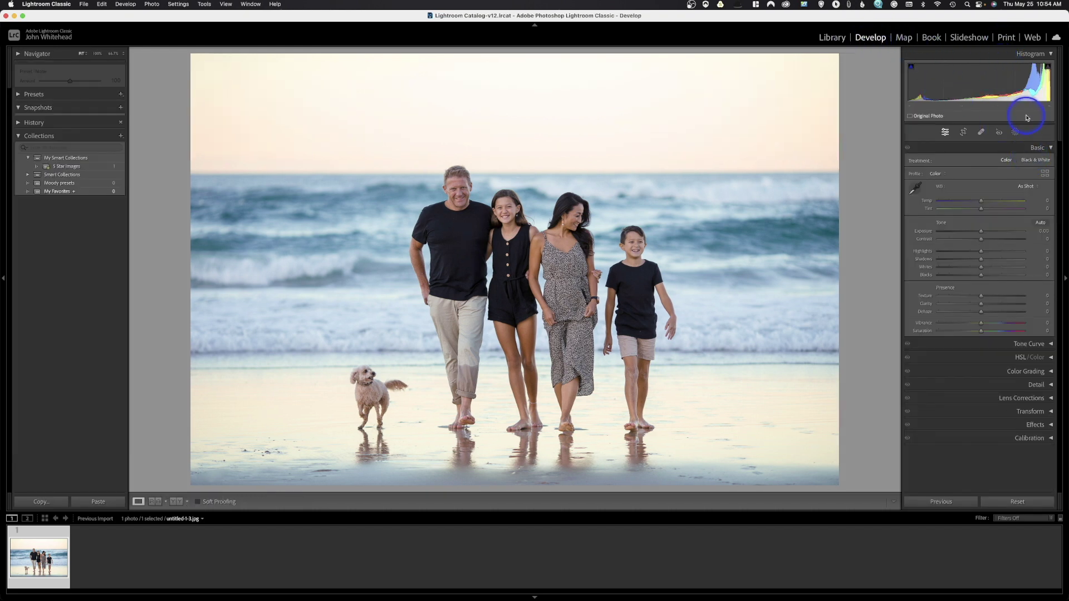
click(1016, 131)
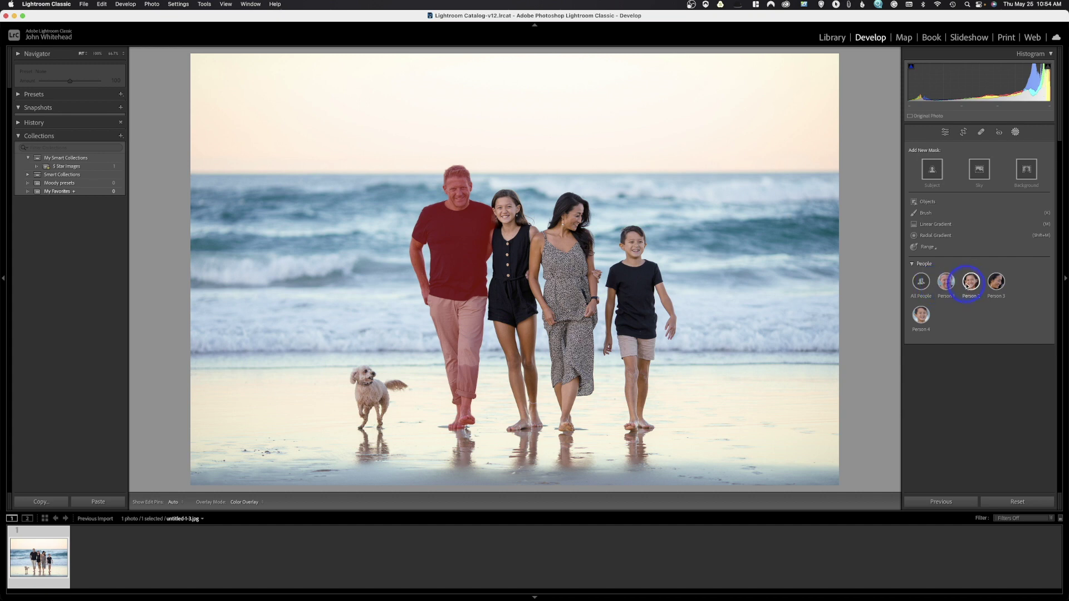
click(922, 283)
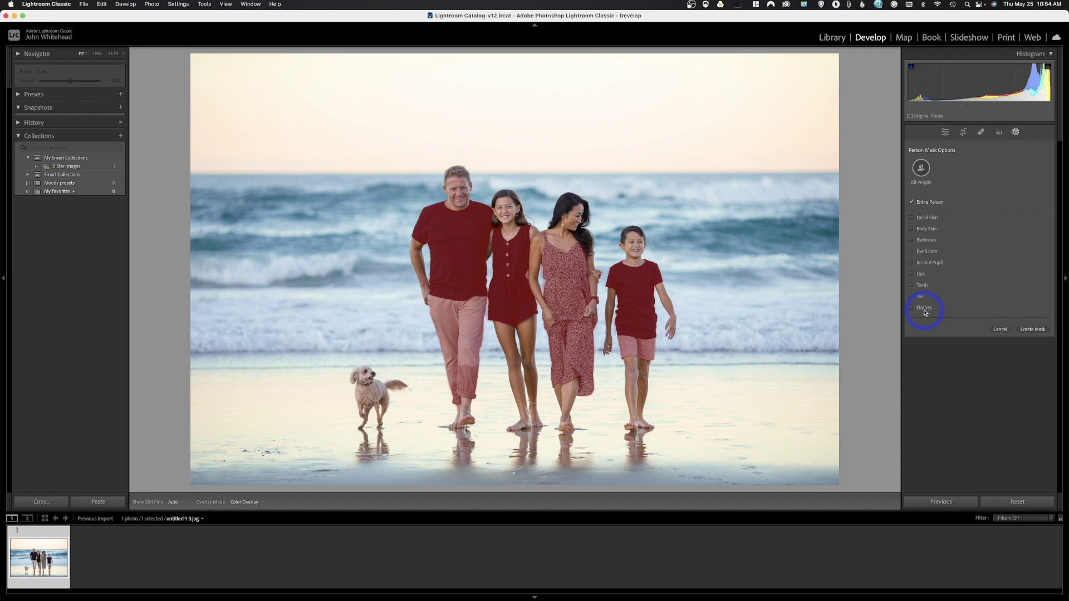
click(920, 168)
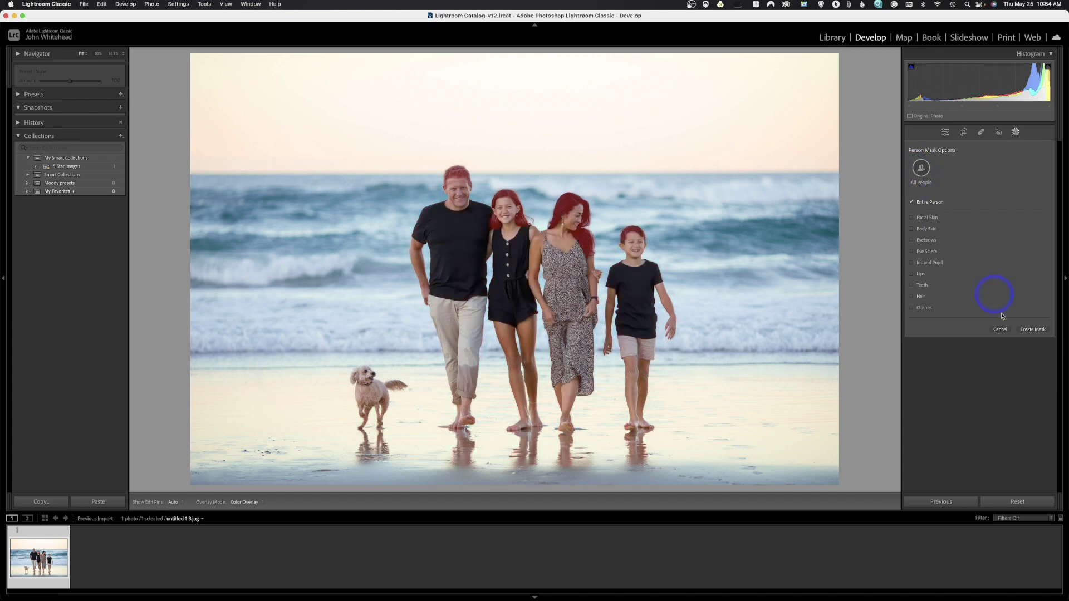
- Create a mask of the entire person for All People, and undo it
click(1033, 327)
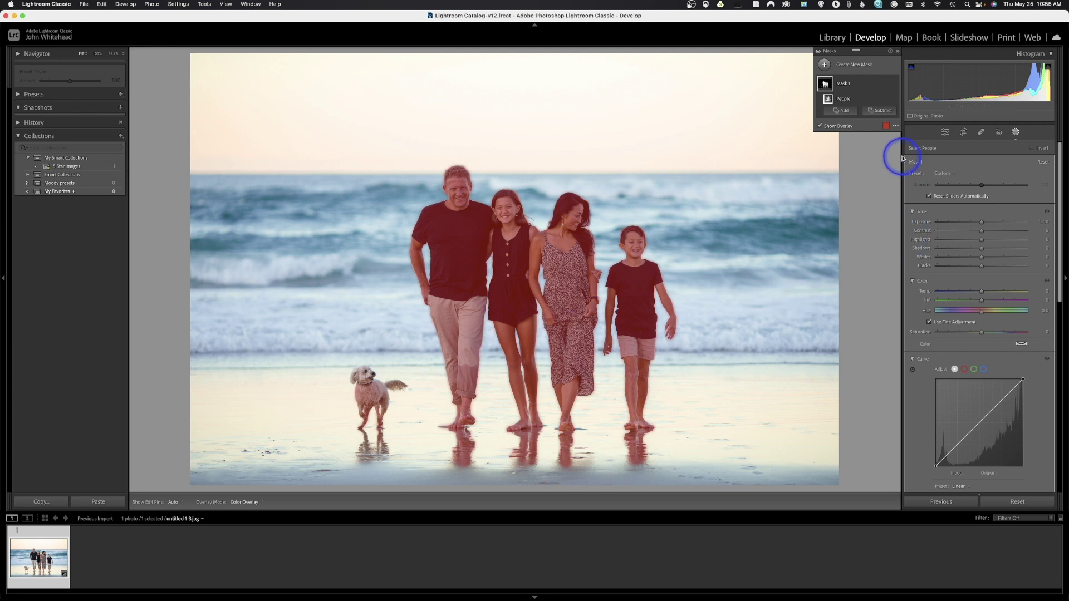
key(super+z)
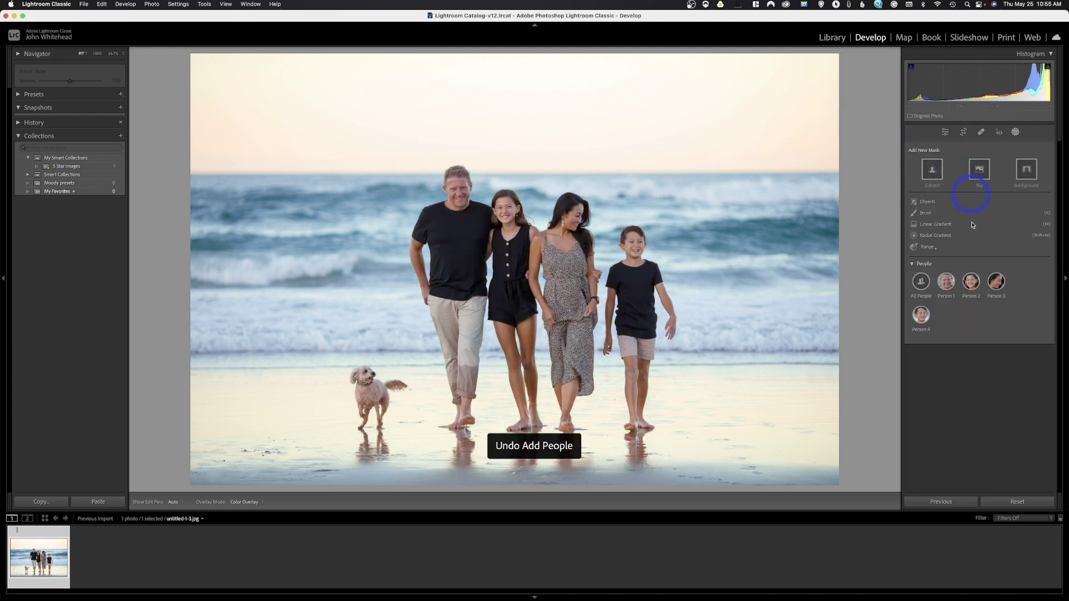
- Create a mask of only Person 2's body skin and try adjusting its exposure
click(972, 282)
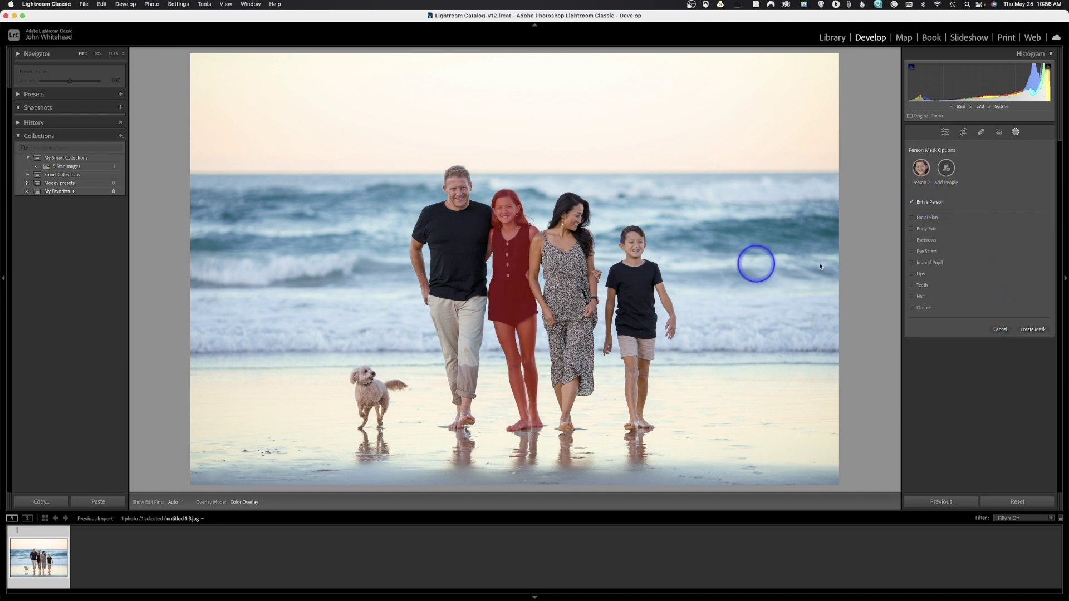
click(912, 229)
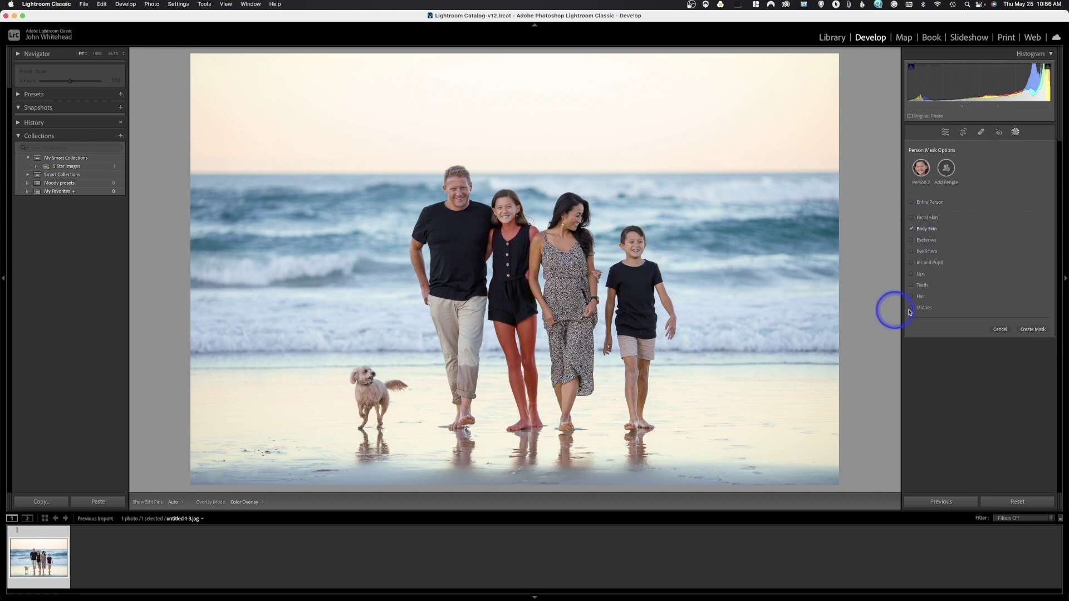
click(1035, 329)
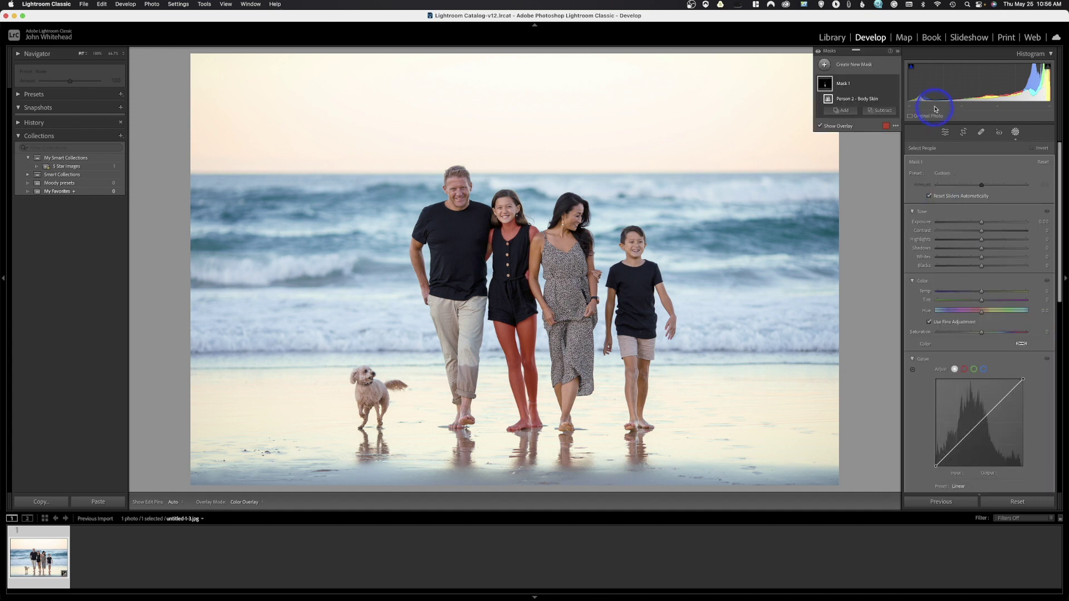
mouse_move(977, 225)
mouse_down()
mouse_move(1019, 221)
mouse_move(936, 232)
mouse_move(1061, 220)
mouse_move(980, 228)
mouse_up()
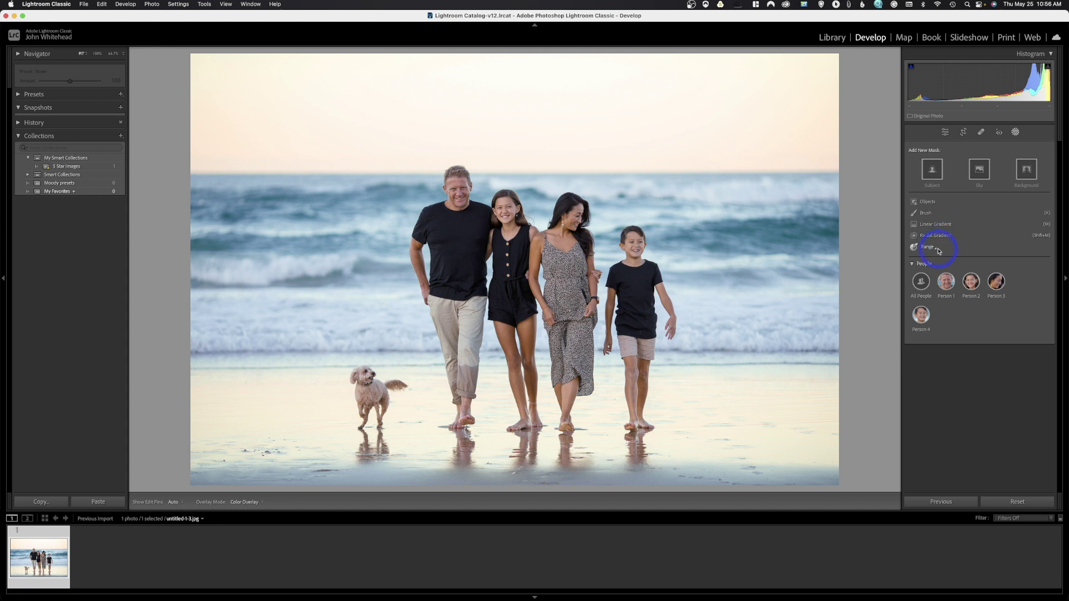
- Create a brush mask with size 18 and feather 100, and paint a soft vertical stroke over the sea beside the man
click(928, 214)
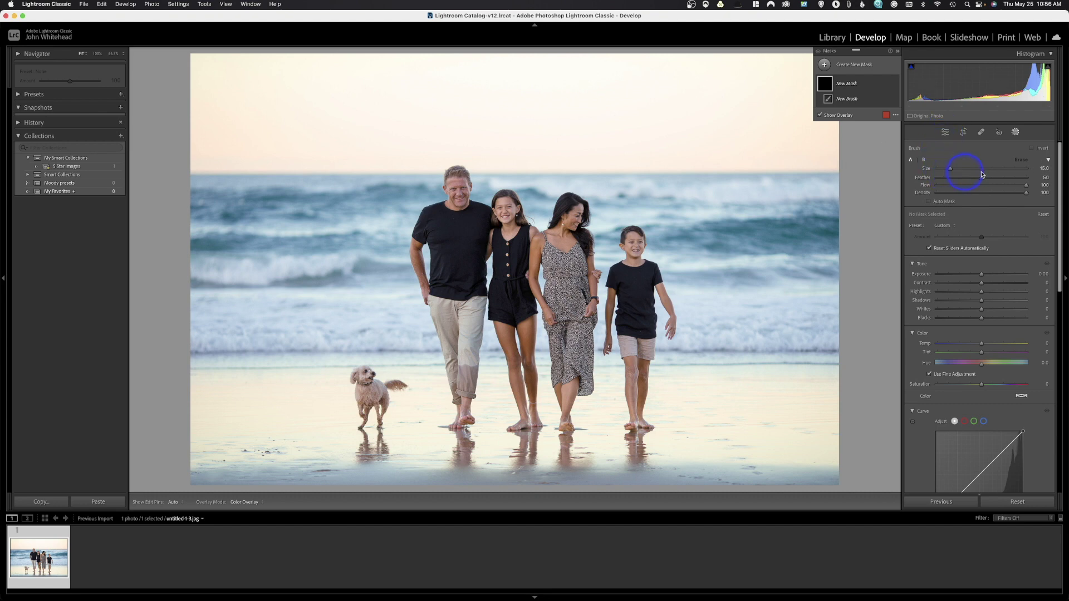
drag(953, 170, 949, 171)
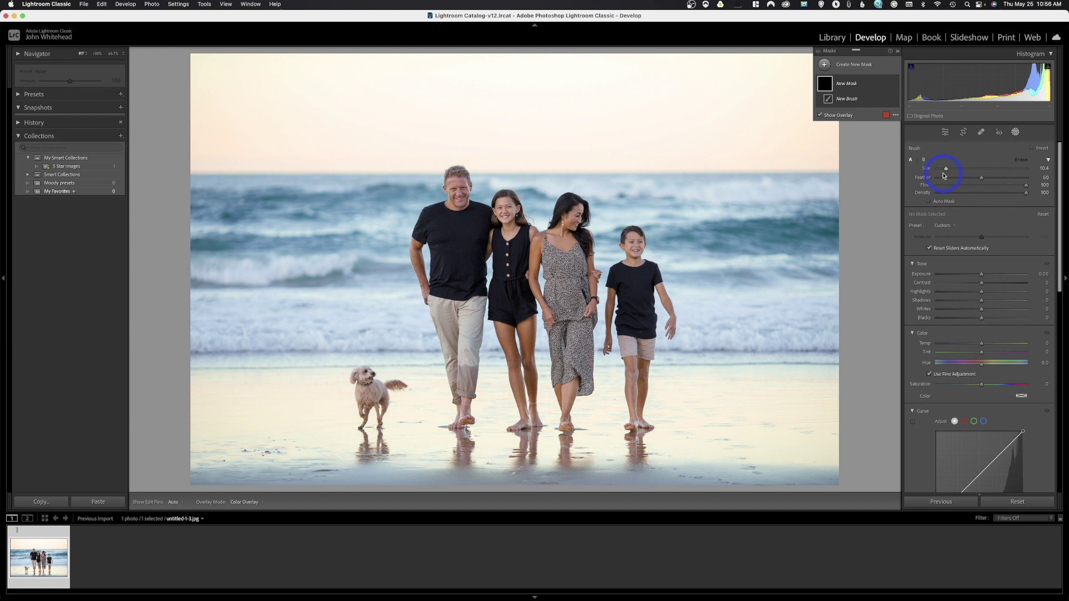
scroll(727, 236, up, 5)
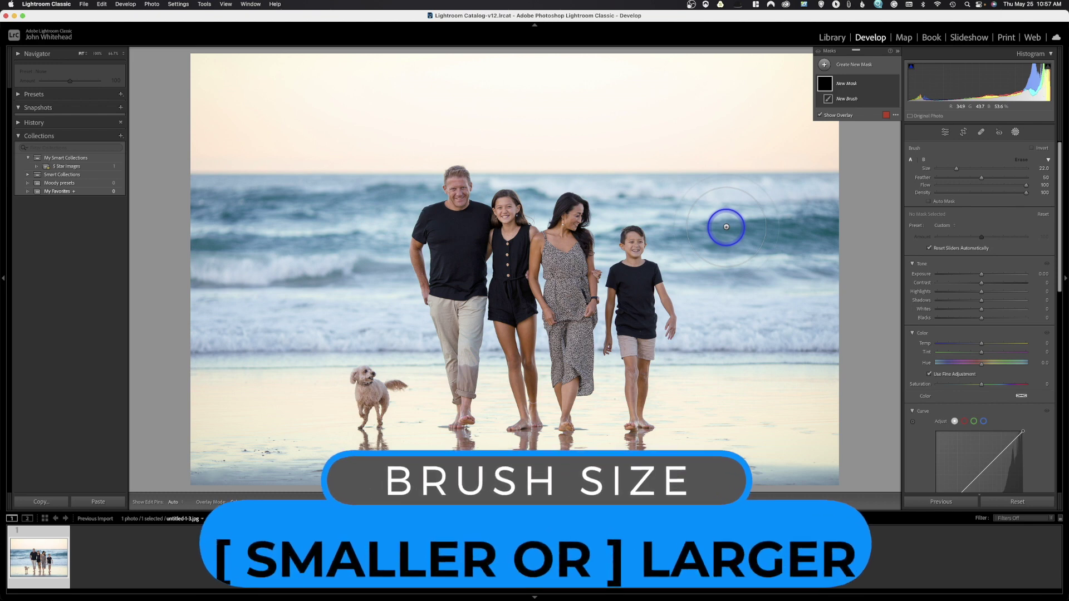
key(bracketleft)
key(bracketleft)
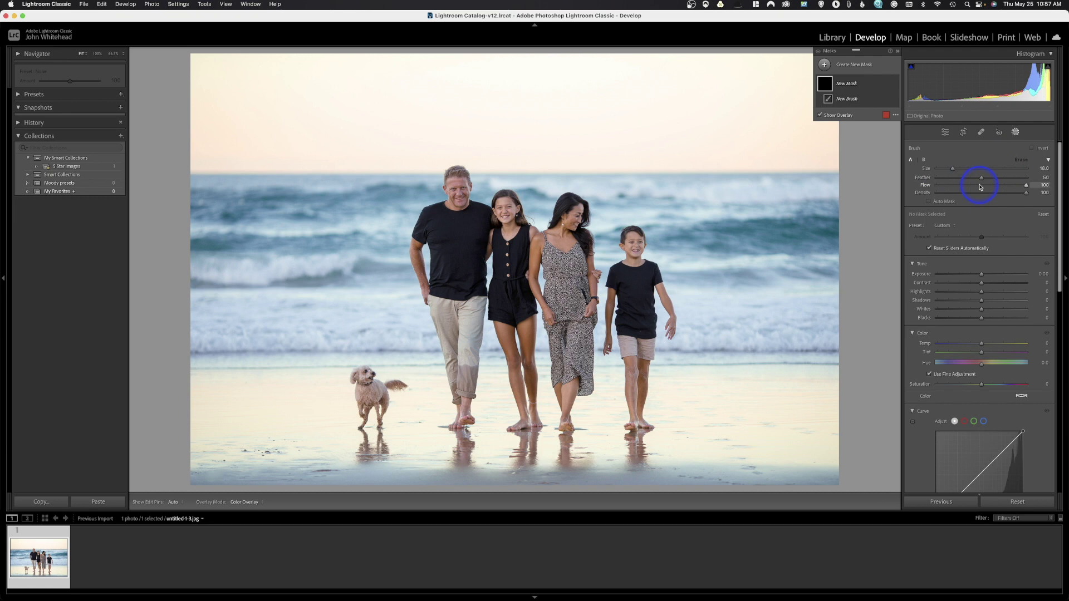
key(h)
mouse_move(284, 163)
mouse_down()
mouse_move(299, 266)
mouse_move(280, 397)
mouse_move(305, 125)
mouse_up()
key(h)
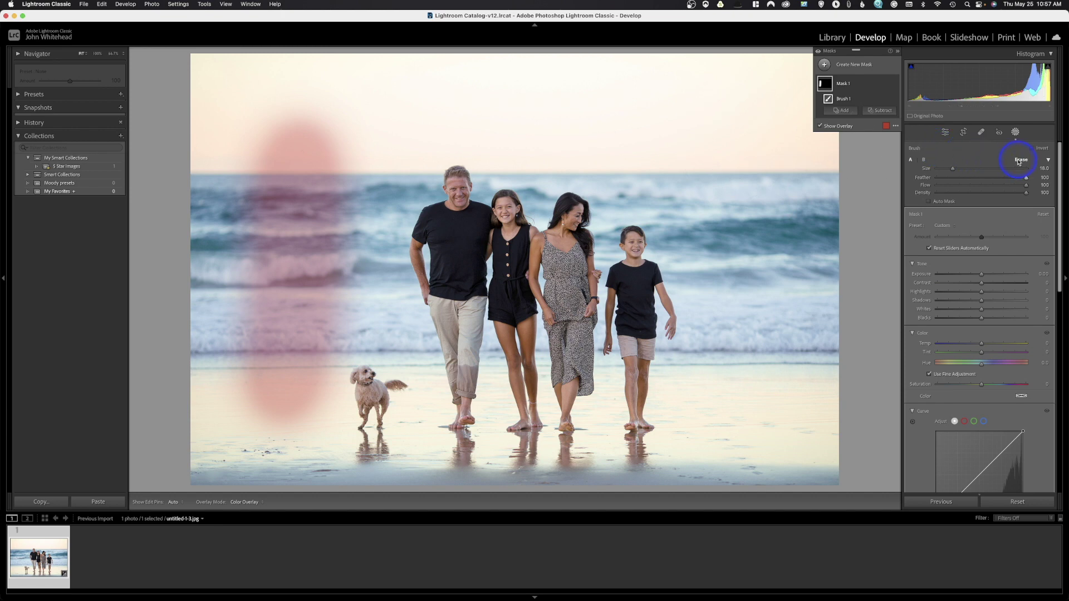
- Lower the brush feather to almost nothing and paint hard-edged strokes beside the boy and across the woman's and boy's feet
drag(1026, 177, 938, 177)
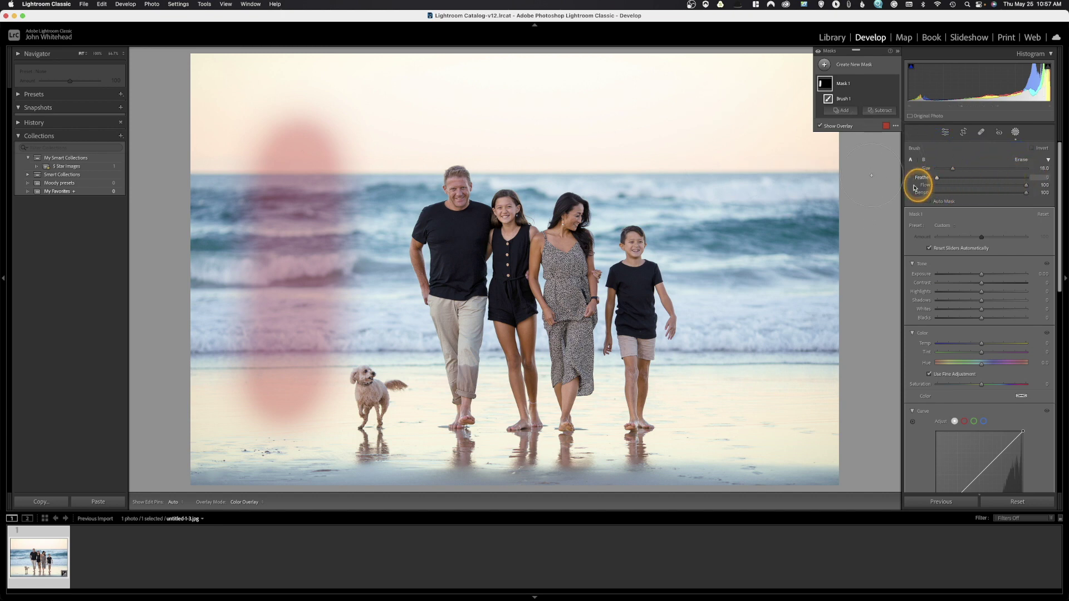
drag(706, 126, 718, 389)
drag(557, 453, 666, 409)
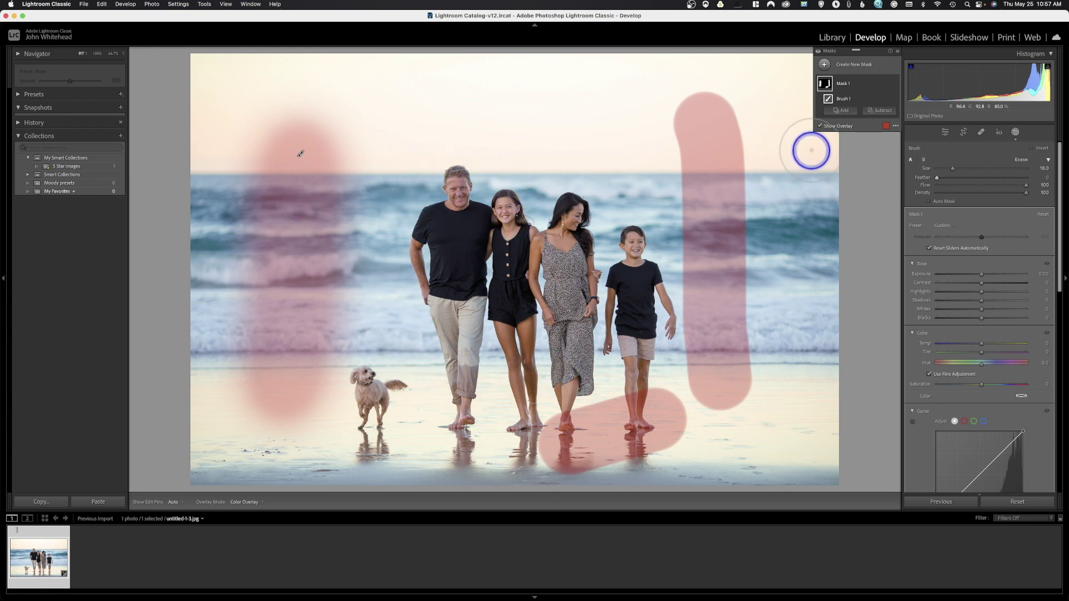
- Undo all the soft and hard brush strokes together with their mask
key(super+z)
key(super+z)
key(super+z)
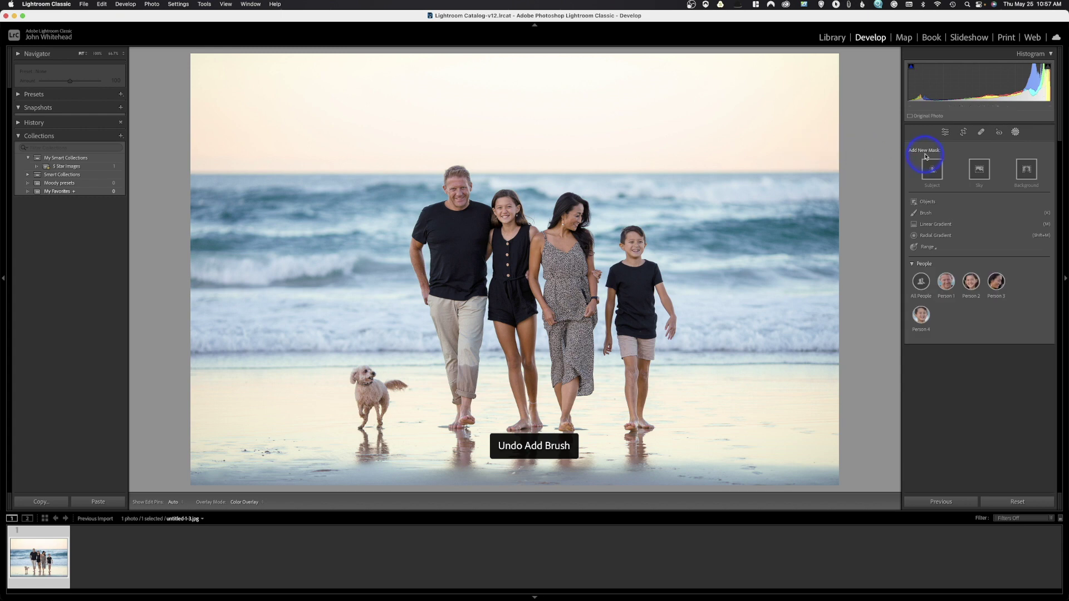
- Create a brush mask with size 10 and feather 48, and paint over the faces of the man, girl and woman
click(927, 215)
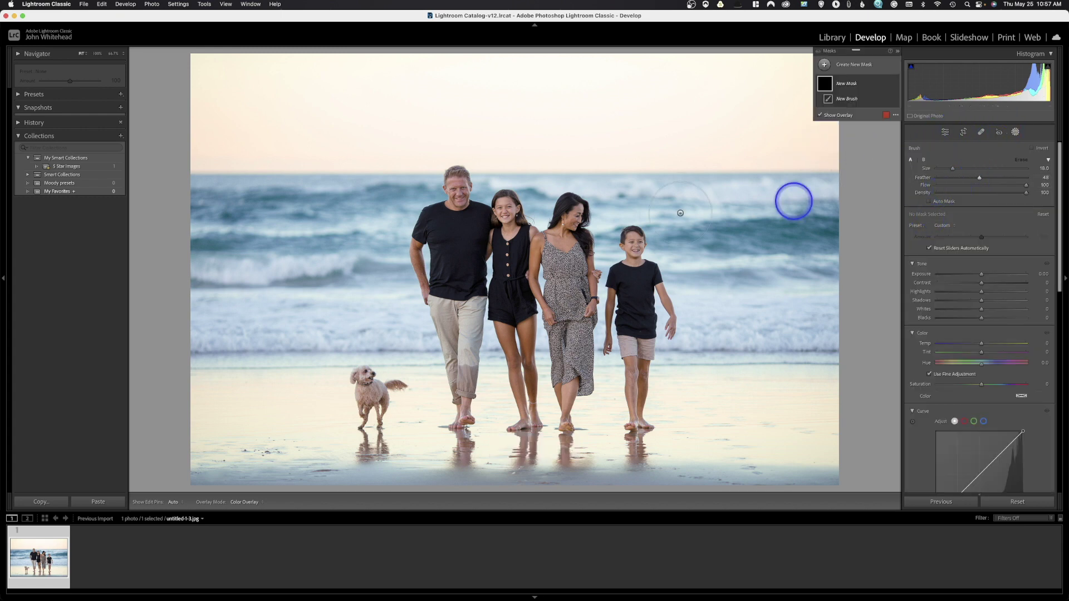
key(bracketleft)
key(bracketleft)
key(bracketleft)
key(bracketleft)
key(bracketleft)
key(bracketleft)
key(bracketleft)
key(bracketleft)
key(bracketleft)
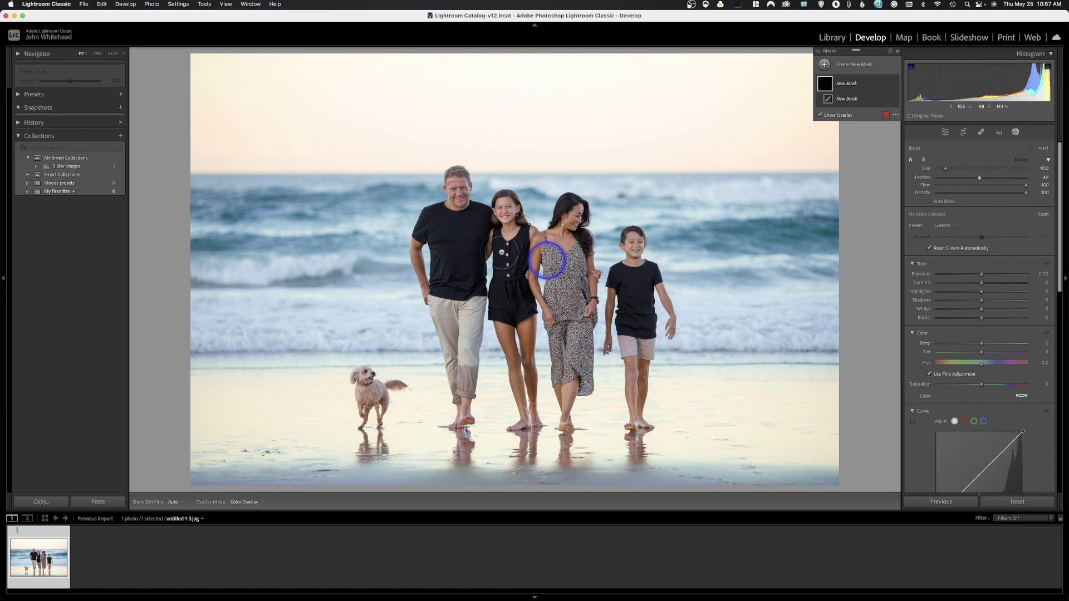
drag(460, 187, 455, 181)
mouse_move(504, 207)
mouse_down()
mouse_move(509, 218)
mouse_move(570, 215)
mouse_move(560, 228)
mouse_up()
- Paint the boy's face into the mask with a smaller brush, and raise the mask's exposure to 0.85
key(bracketleft)
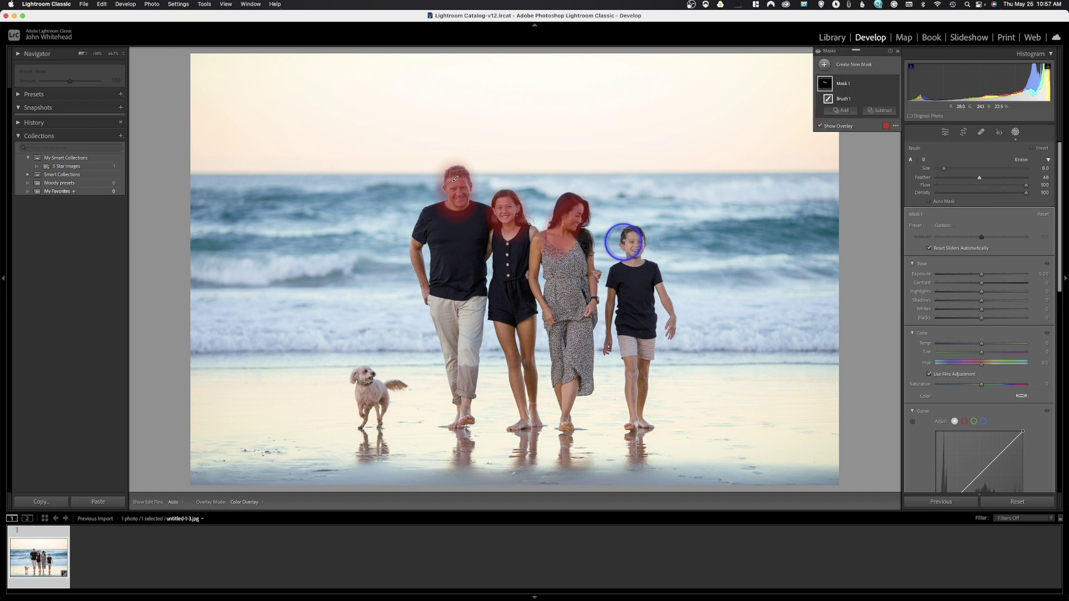
drag(628, 238, 640, 255)
mouse_move(980, 273)
mouse_down()
mouse_move(1035, 283)
mouse_move(934, 296)
mouse_move(1019, 291)
mouse_move(979, 302)
mouse_move(992, 303)
mouse_up()
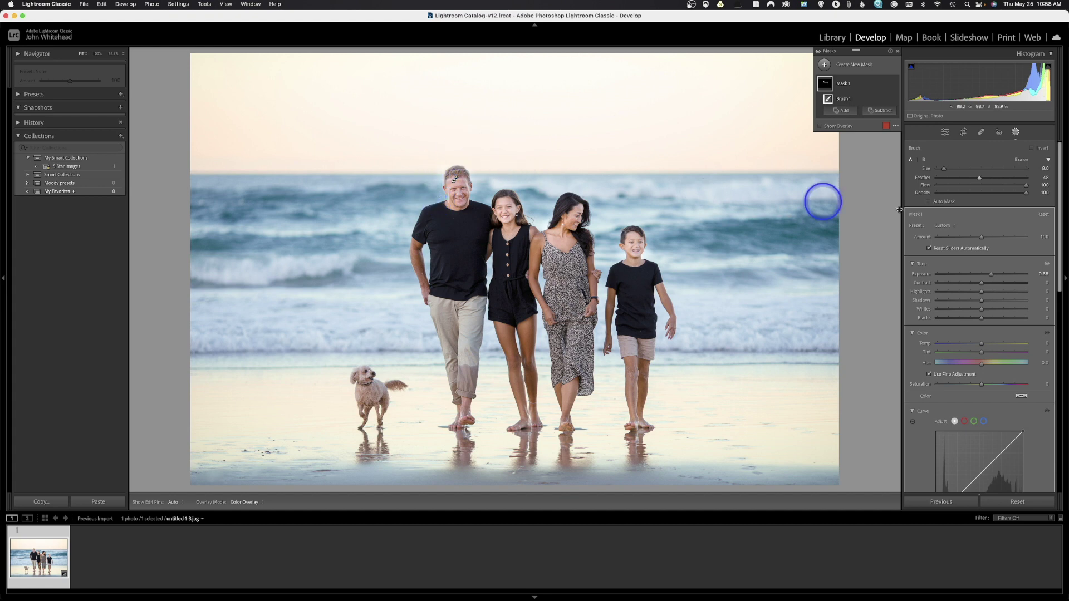
- Subtract the spill around the family's heads from the face mask using a brush with feather 22
click(878, 111)
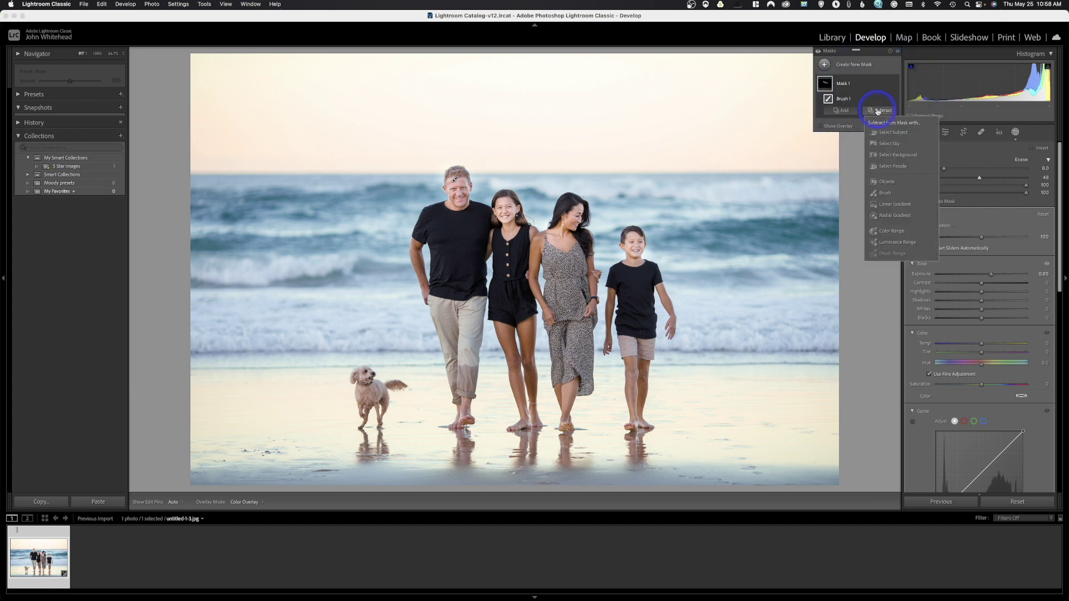
click(879, 195)
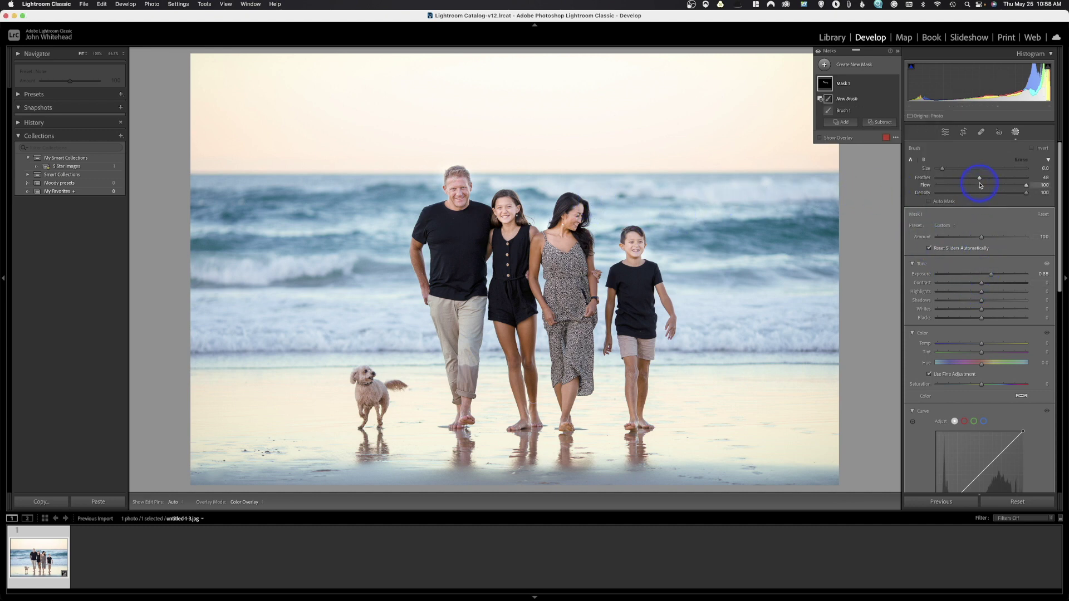
drag(979, 179, 957, 178)
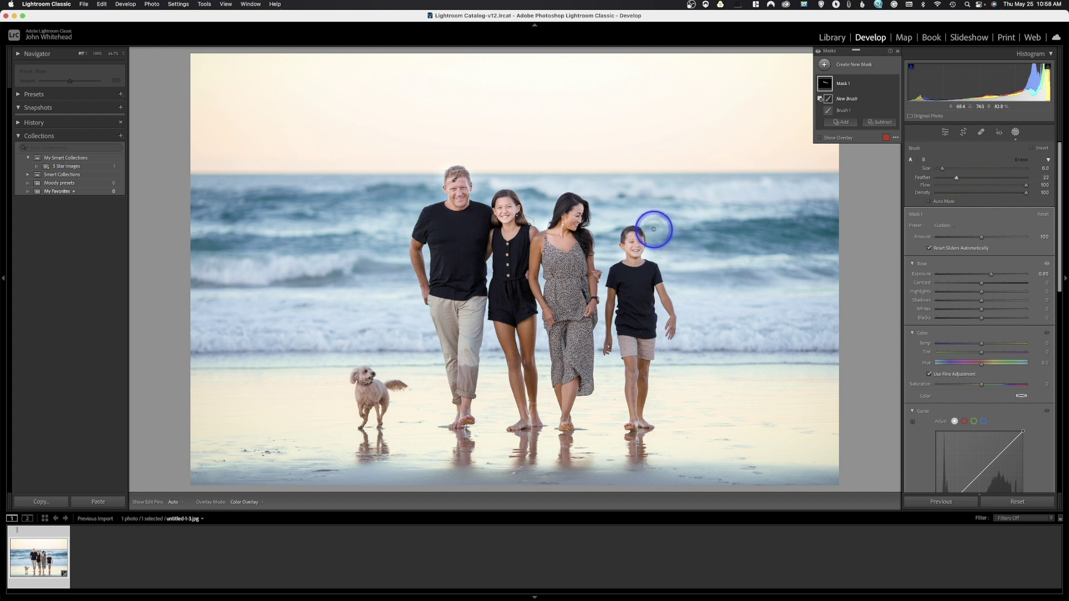
key(h)
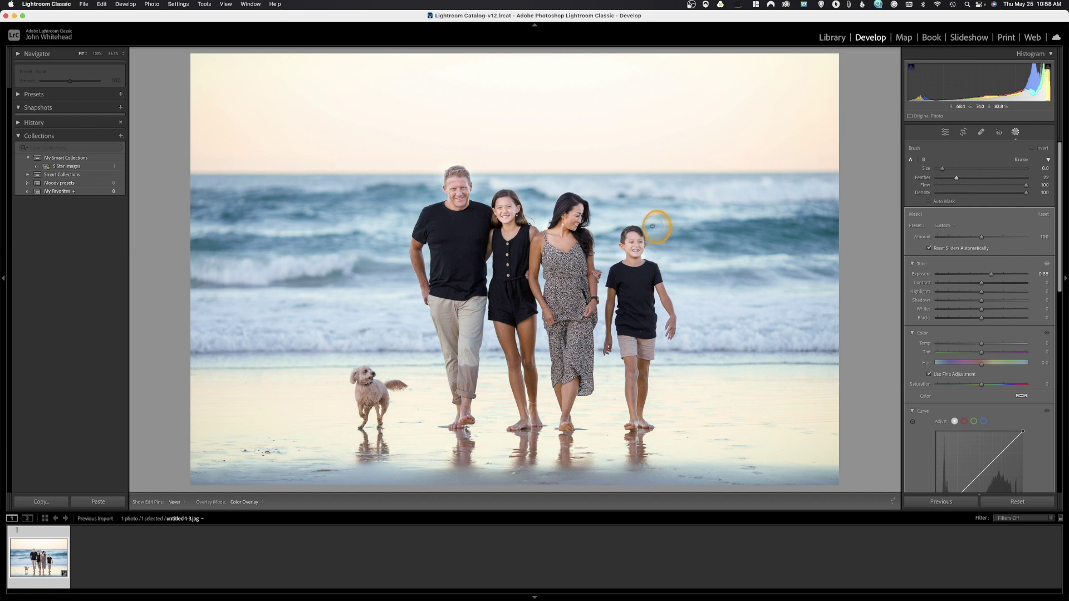
key(h)
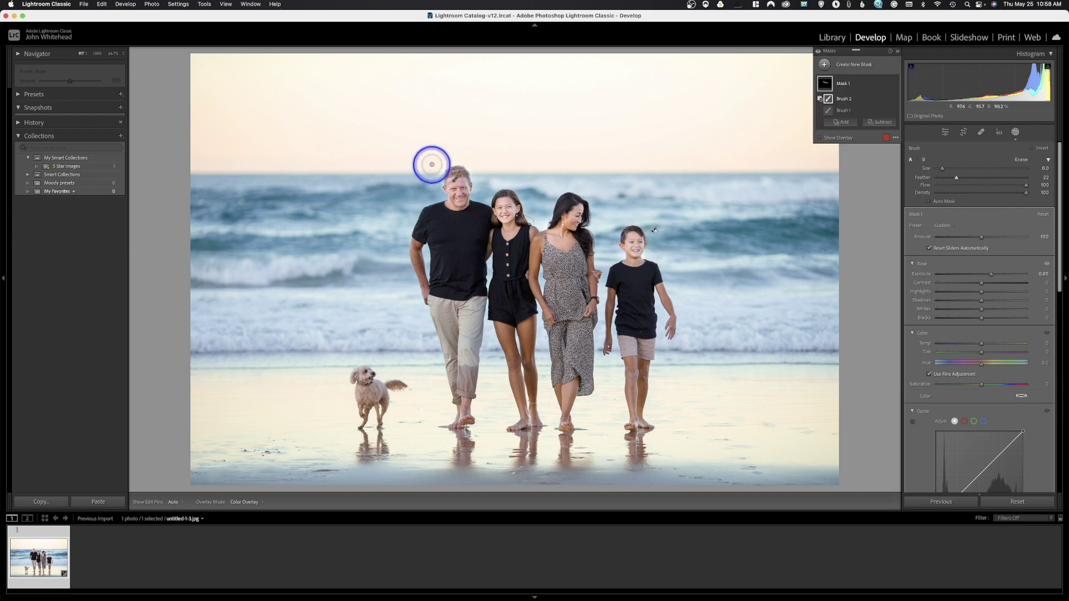
key(h)
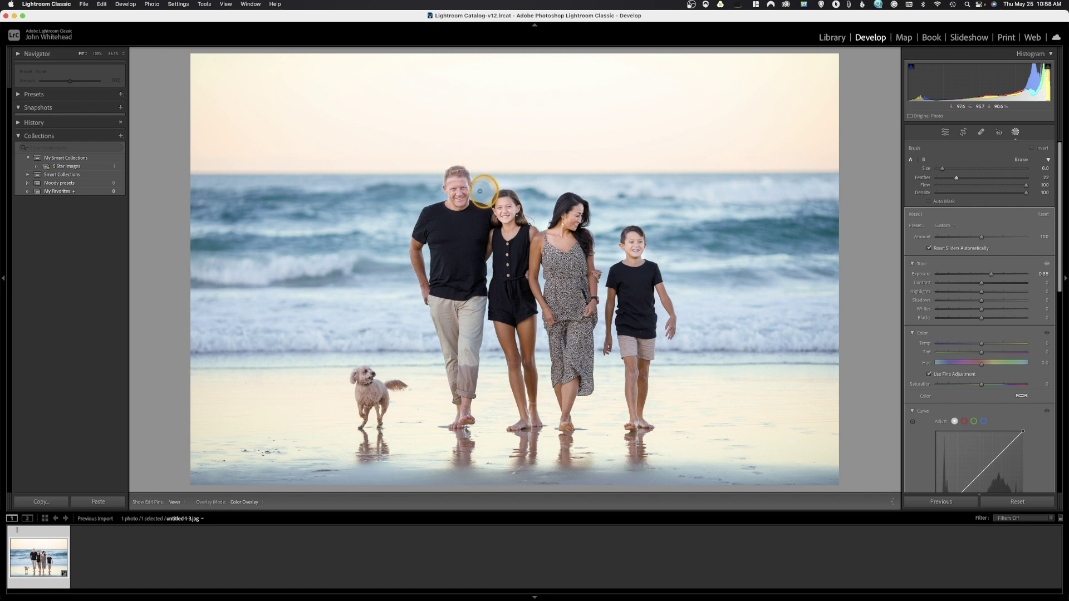
key(h)
key(h)
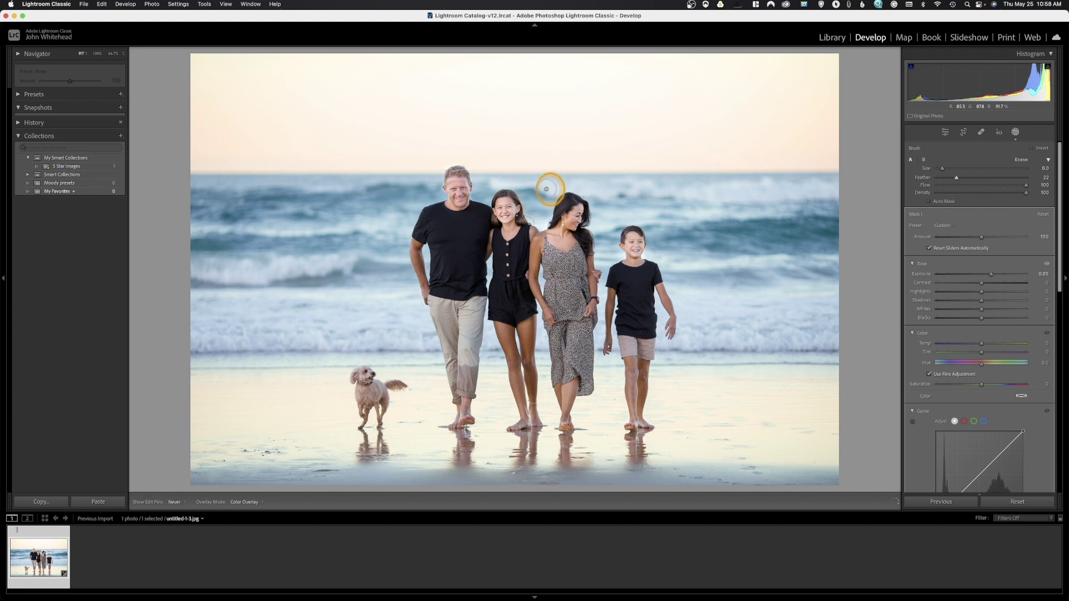
key(h)
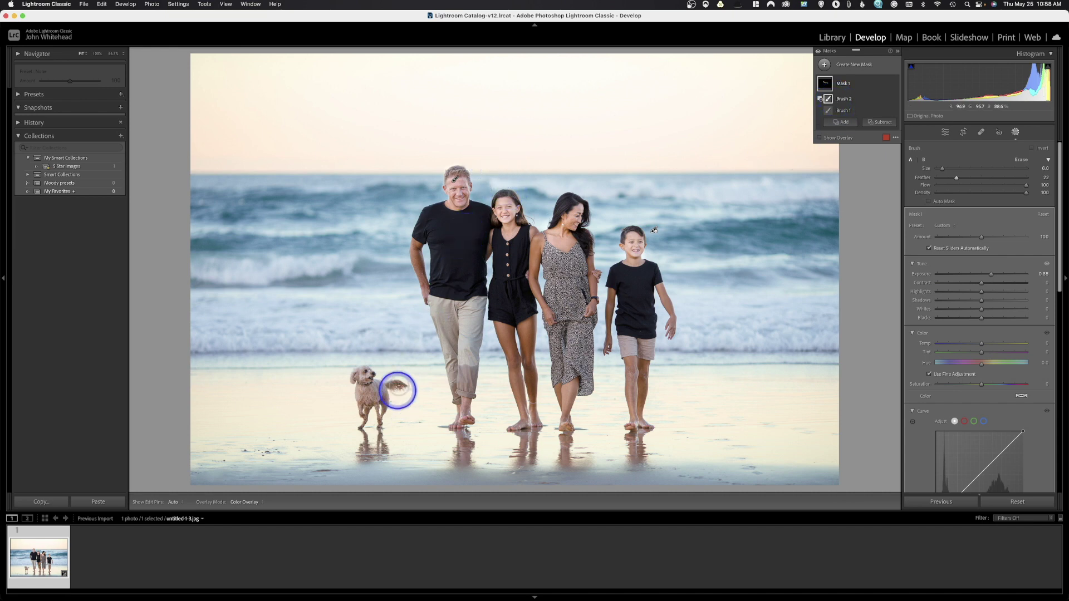
- Add the dog to the mask by painting over it with a brush of size 5 and feather 22
click(845, 122)
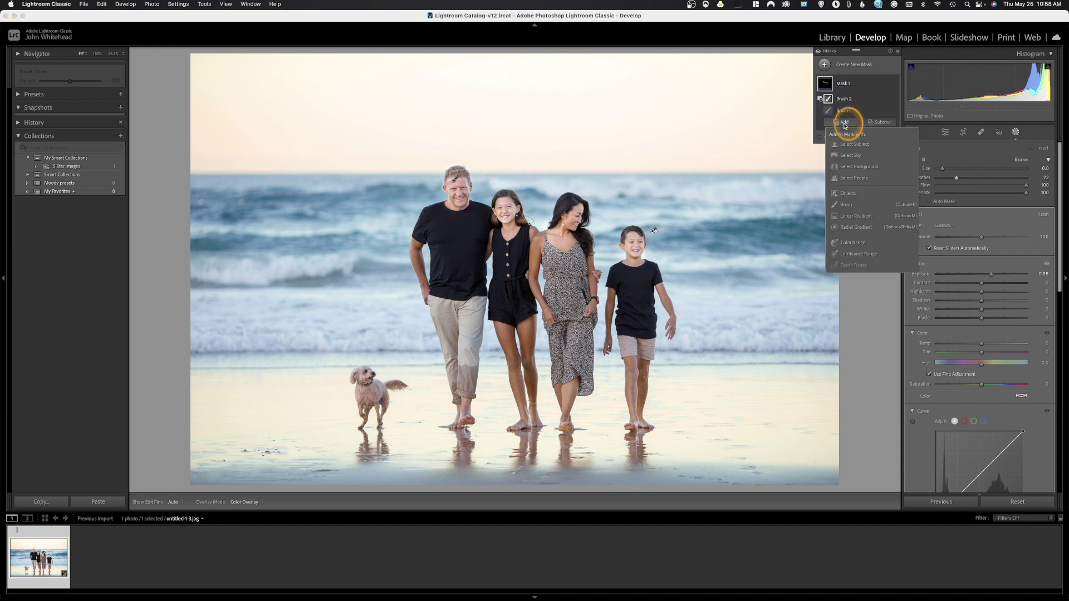
click(845, 207)
mouse_move(367, 373)
mouse_down()
mouse_move(368, 390)
mouse_move(382, 394)
mouse_up()
key(h)
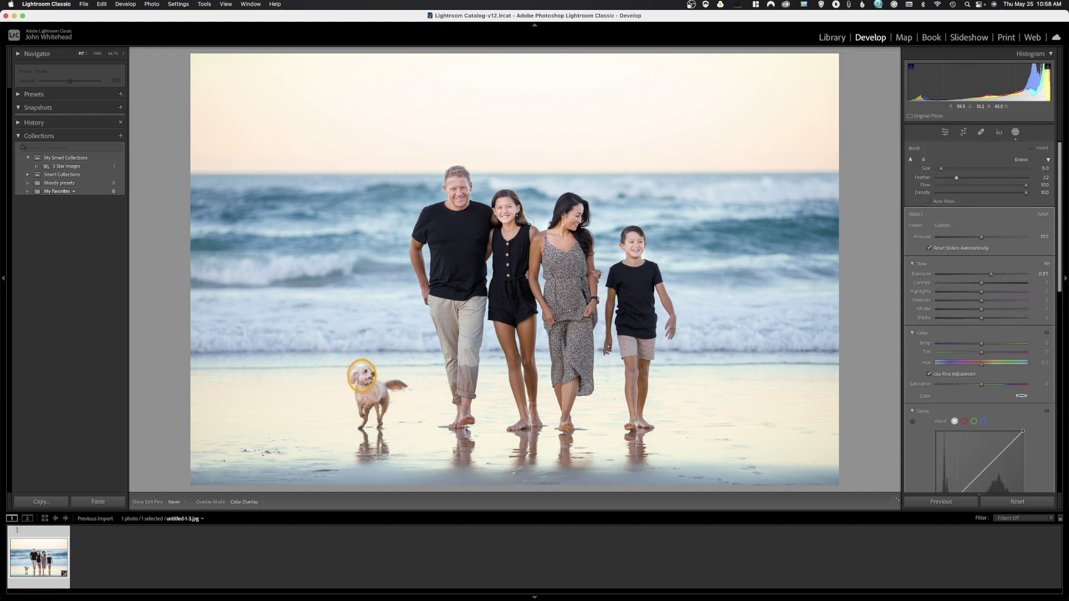
key(h)
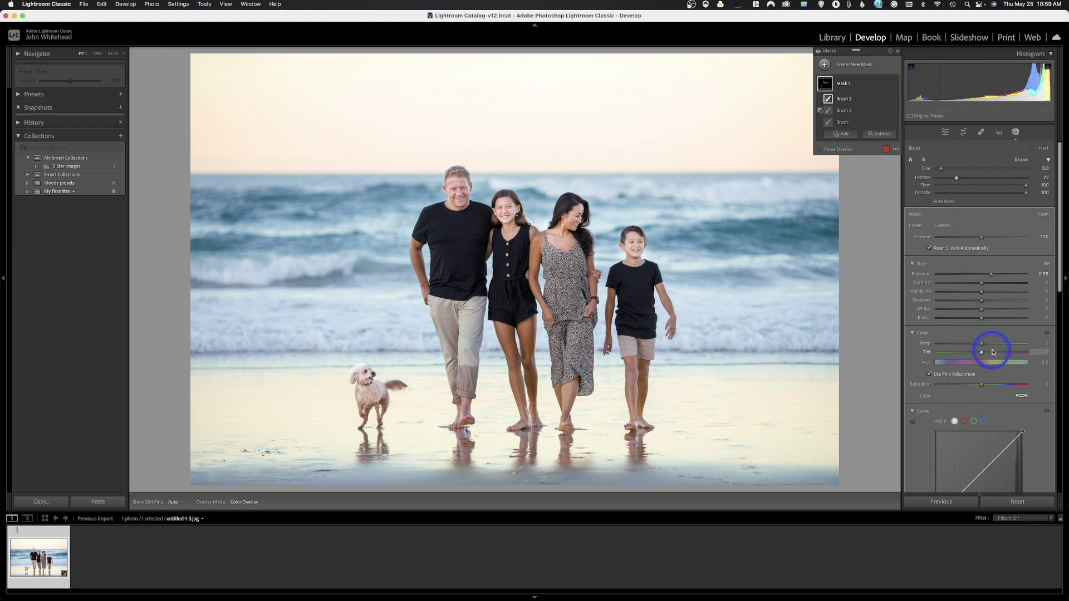
scroll(990, 345, down, 5)
scroll(989, 342, down, 5)
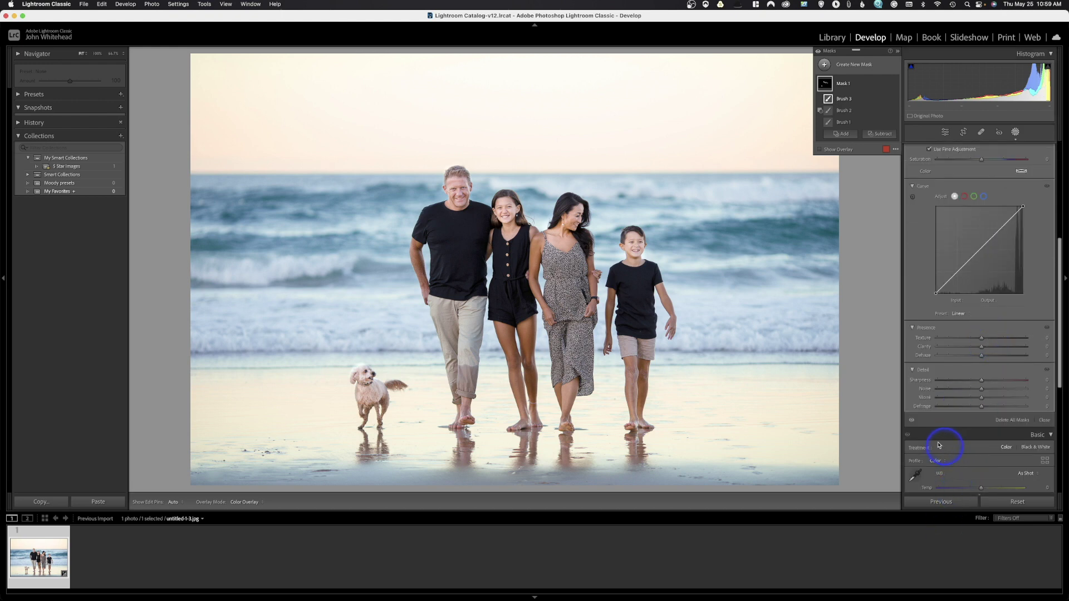
scroll(937, 437, down, 1)
scroll(935, 429, down, 10)
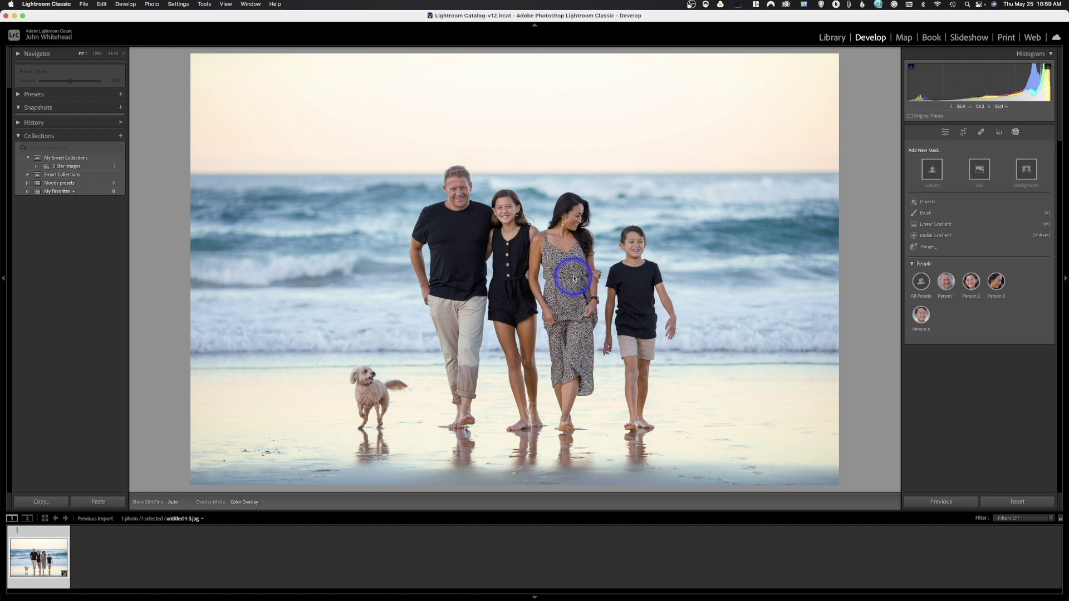
- Create a mask of the entire Person 3 and raise its exposure to 0.23
click(996, 281)
click(912, 202)
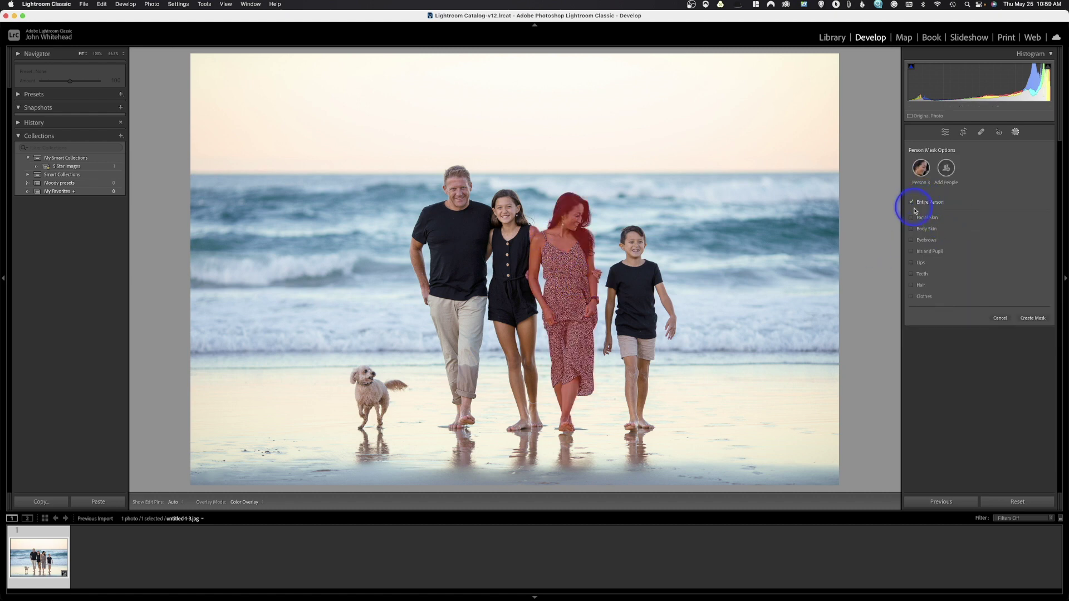
click(1033, 318)
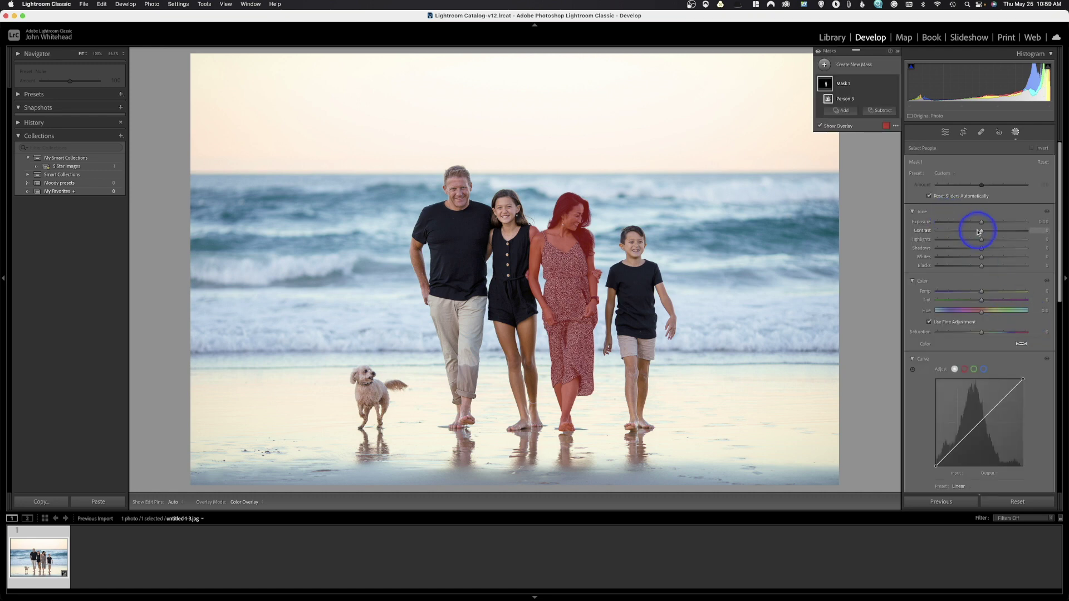
drag(984, 225, 986, 226)
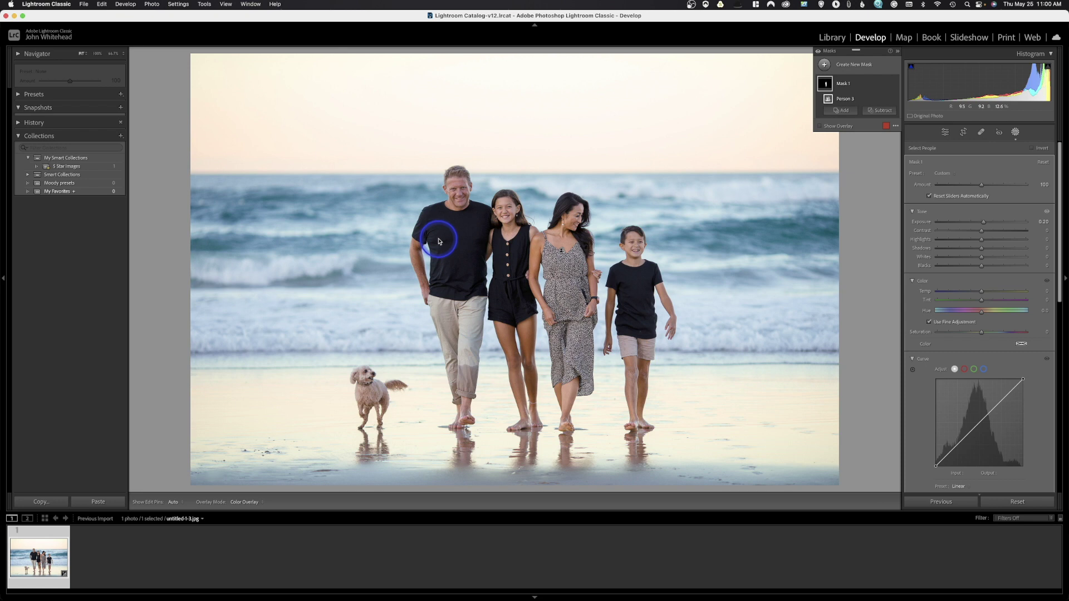
- Create a new mask of the entire Person 1, raising its exposure to 0.24 and its saturation to 22
click(824, 65)
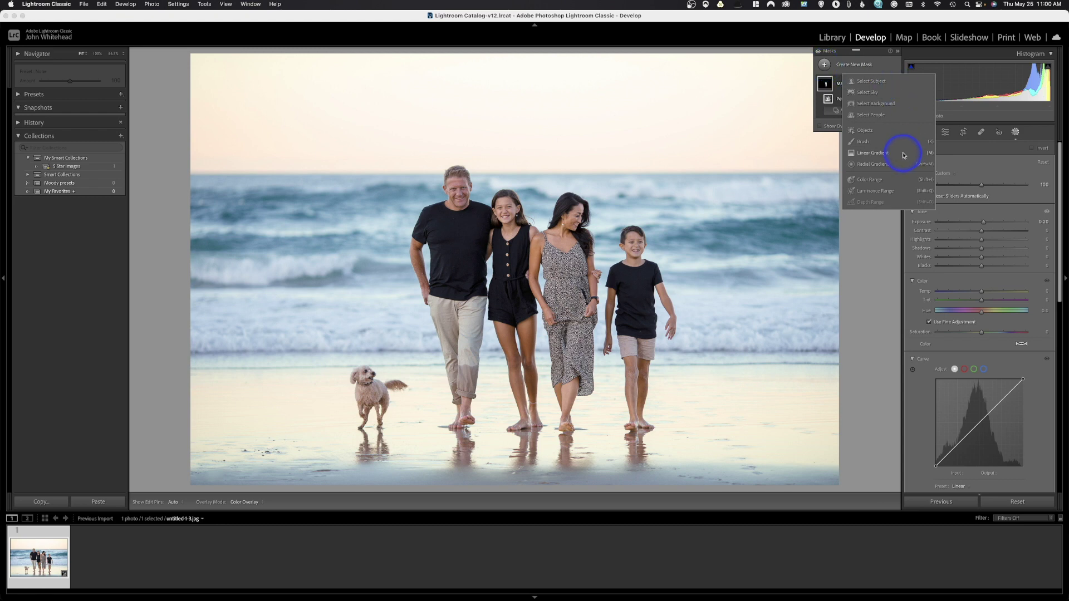
click(900, 116)
click(946, 168)
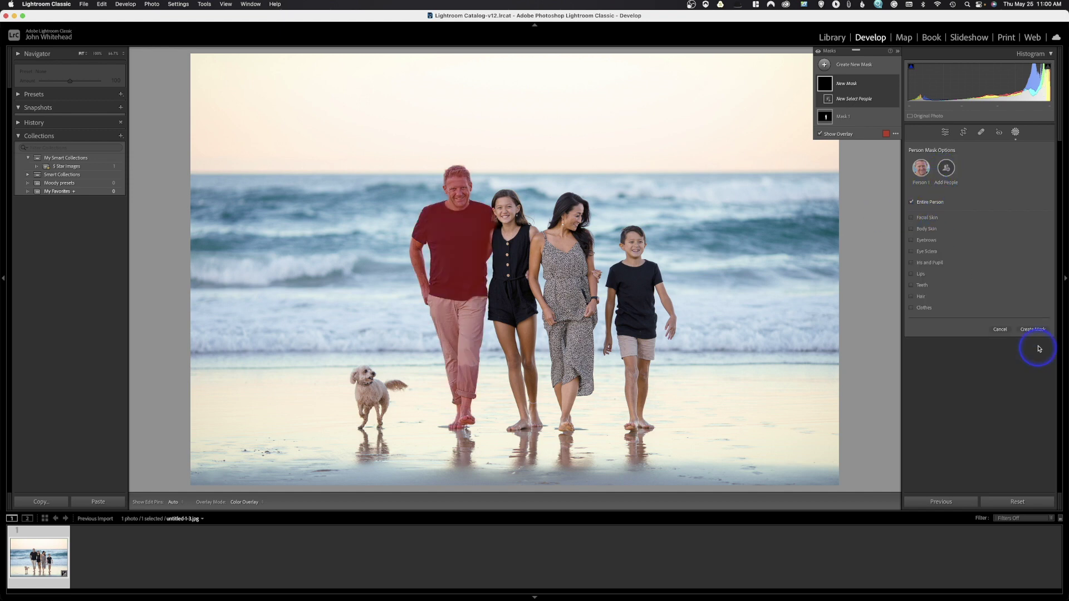
click(1035, 329)
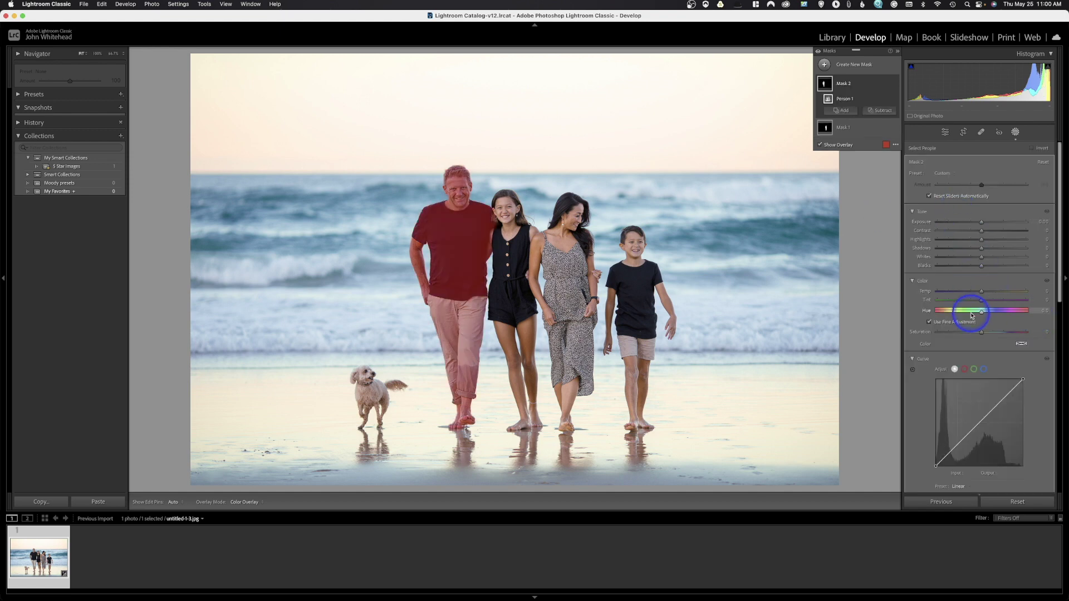
drag(983, 224, 985, 225)
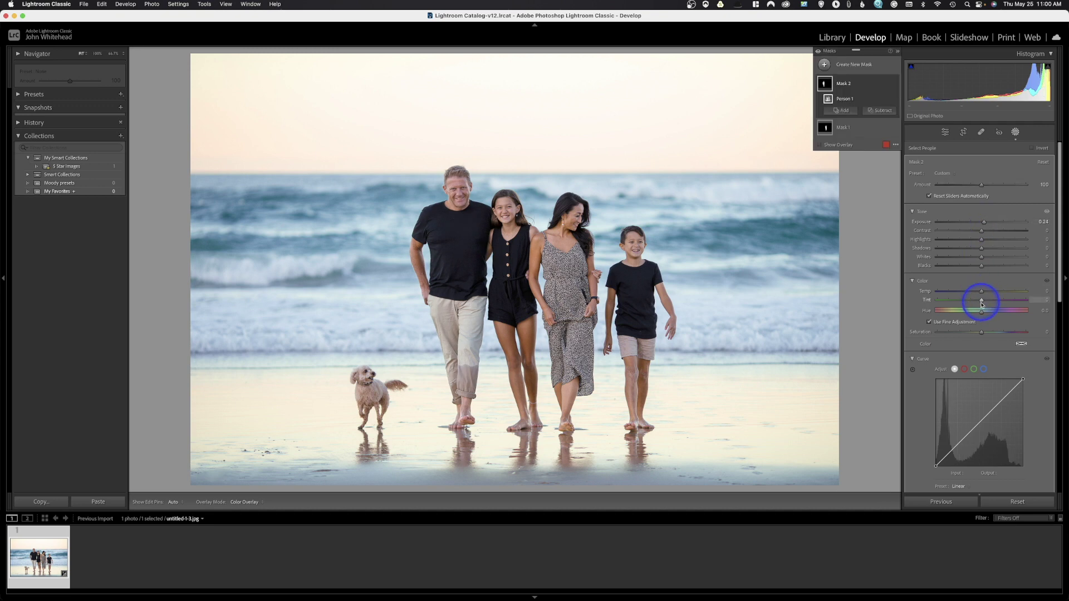
drag(981, 331, 991, 335)
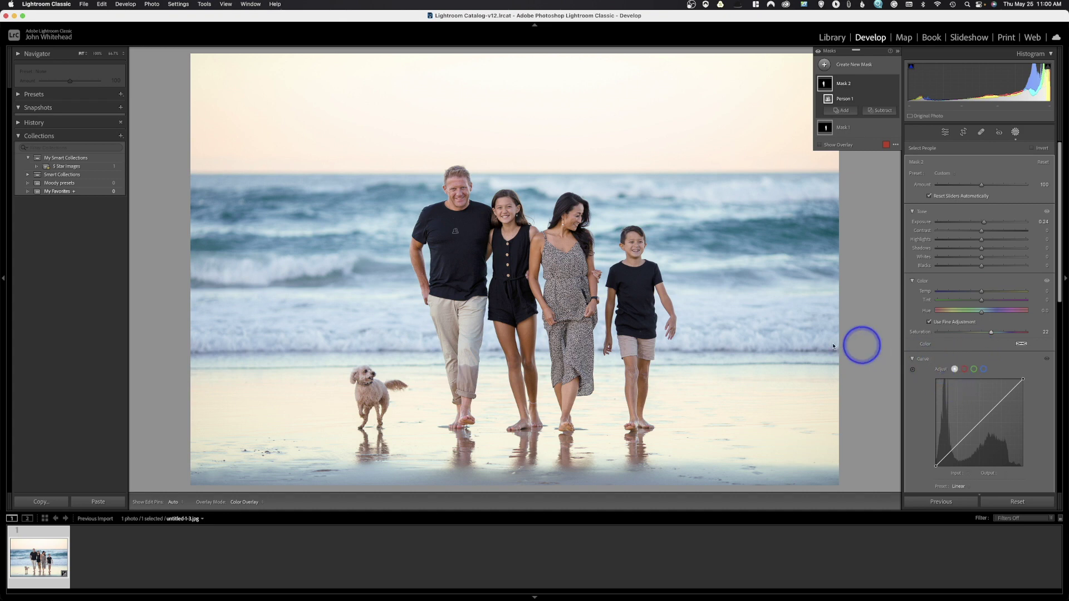
- Lower the exposure of the woman's Person 3 mask to 0.11 and of the man's Person 1 mask to 0.17
click(563, 253)
mouse_move(982, 221)
mouse_down()
mouse_move(935, 226)
mouse_move(947, 239)
mouse_move(988, 239)
mouse_up()
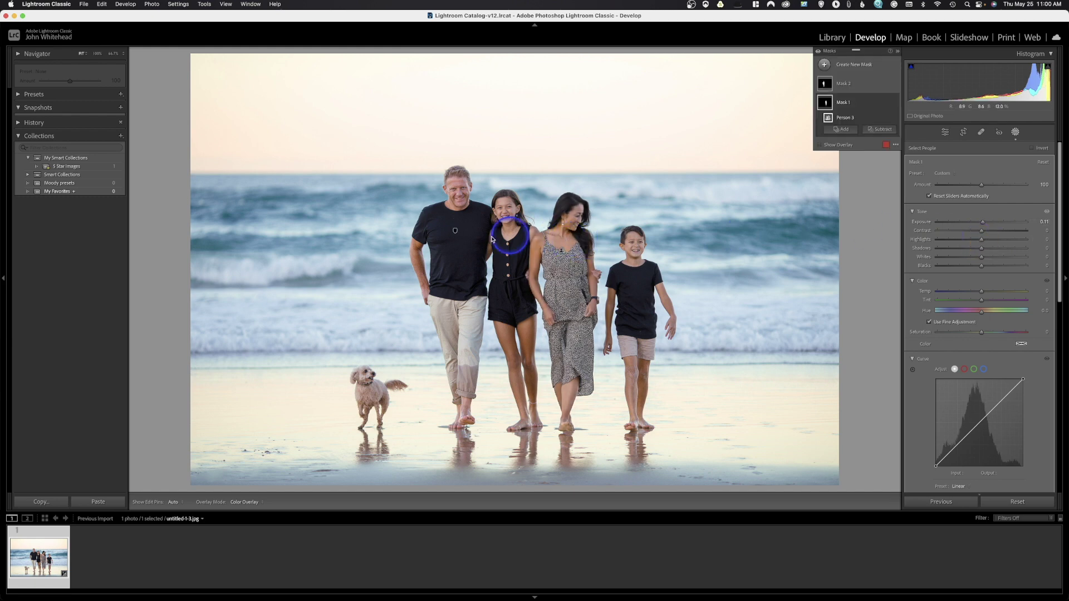
click(455, 231)
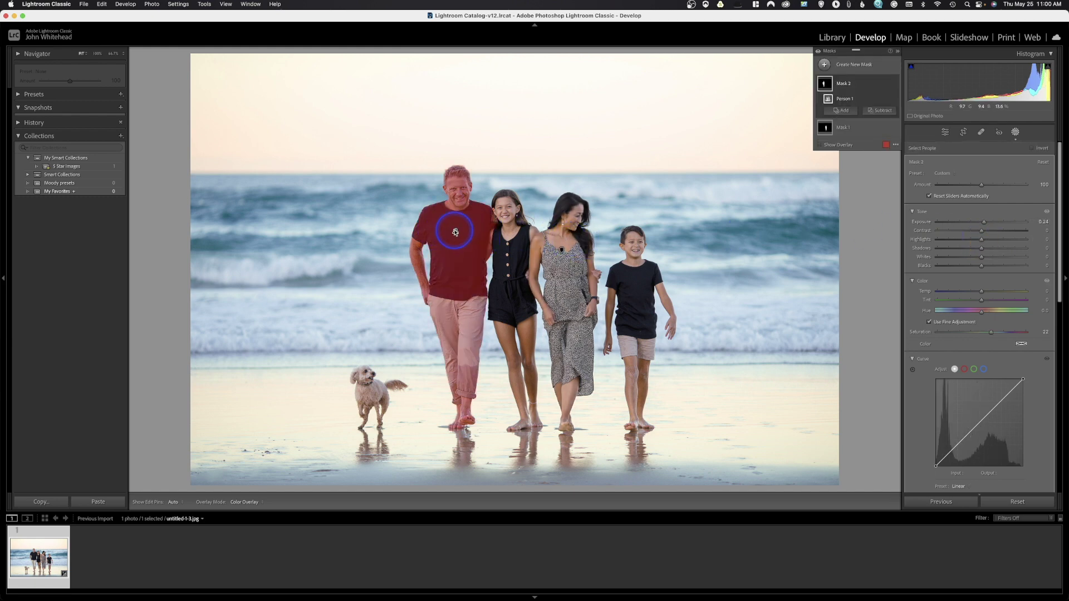
mouse_move(980, 222)
mouse_down()
mouse_move(928, 230)
mouse_move(997, 232)
mouse_move(969, 238)
mouse_move(983, 223)
mouse_up()
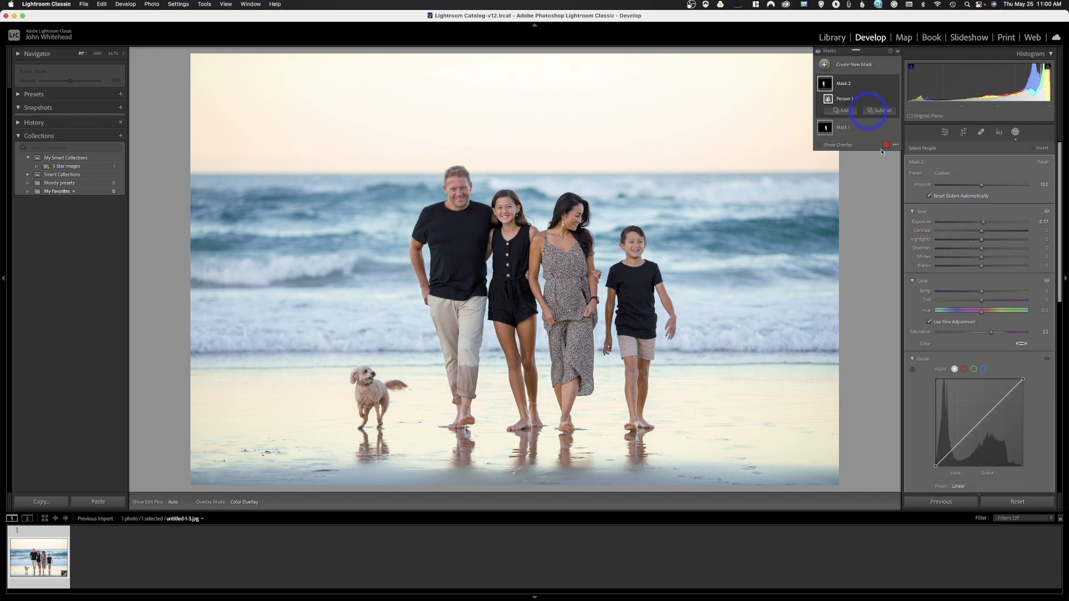
click(849, 128)
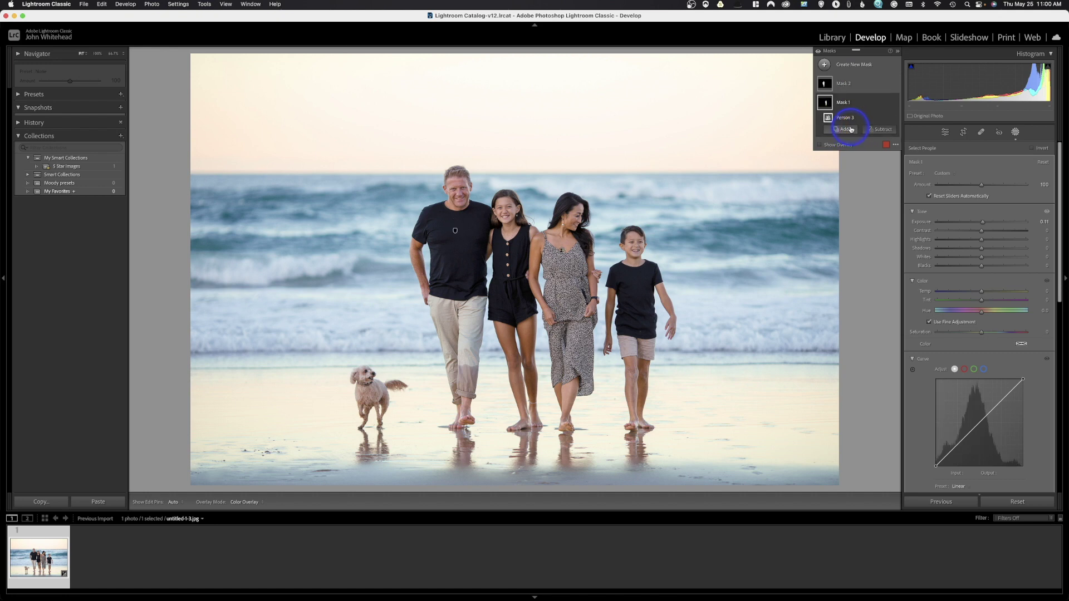
click(846, 84)
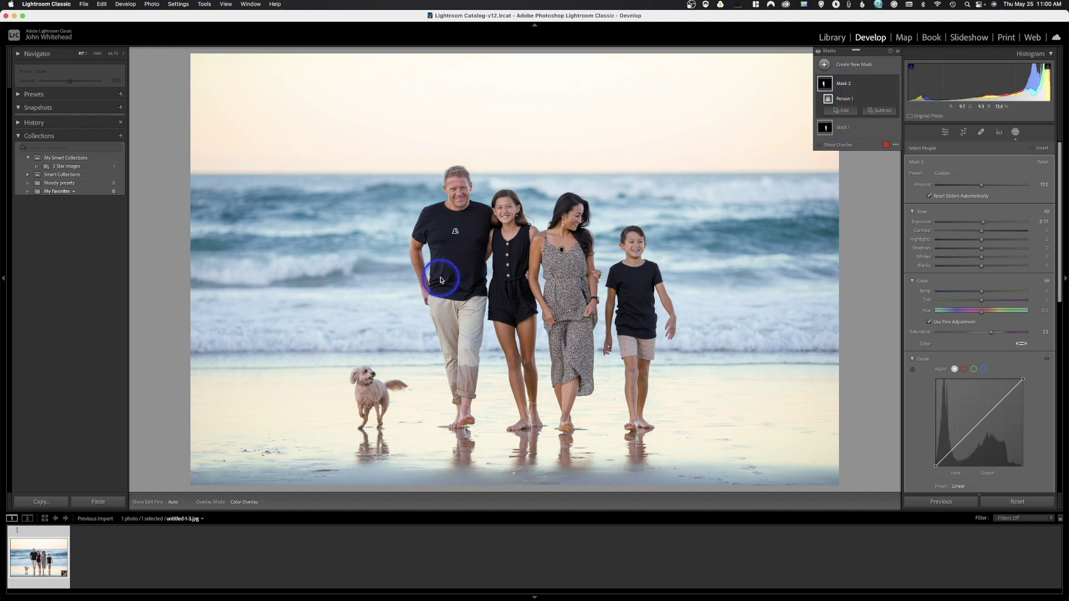